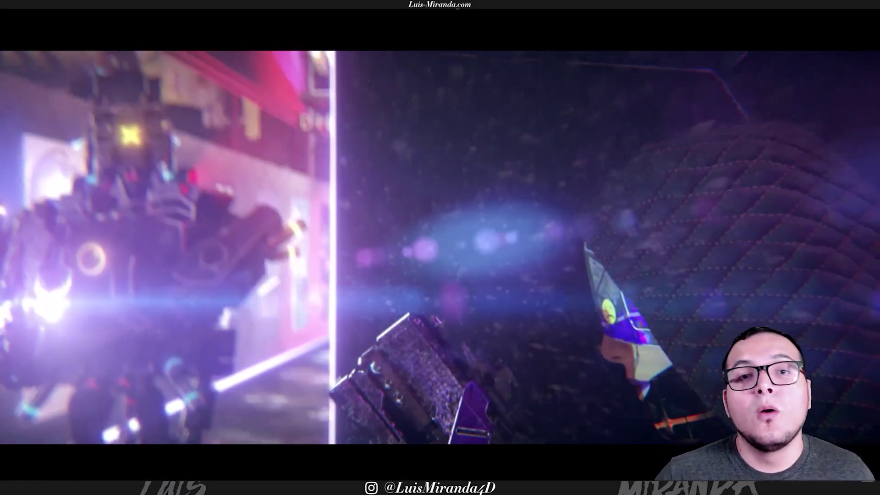
Step: Select the CAM. Handheld.1 camera and play the timeline to review its existing move
key(space)
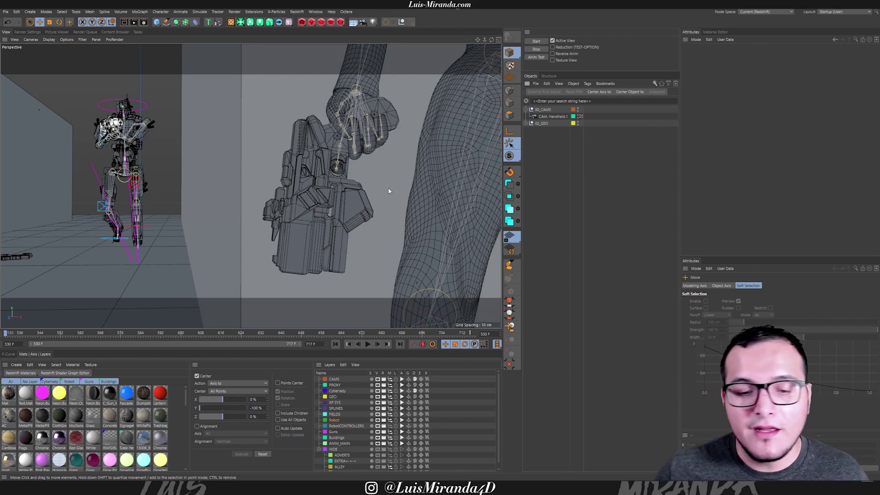
key(n)
key(f)
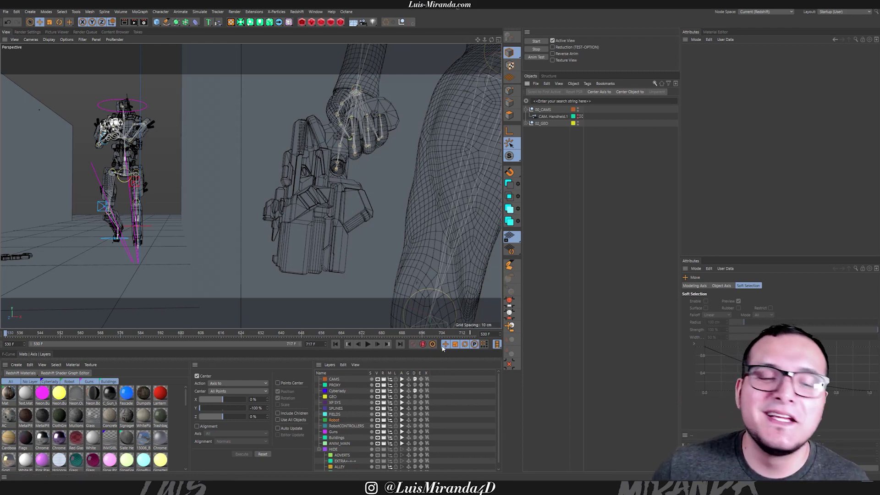
click(566, 118)
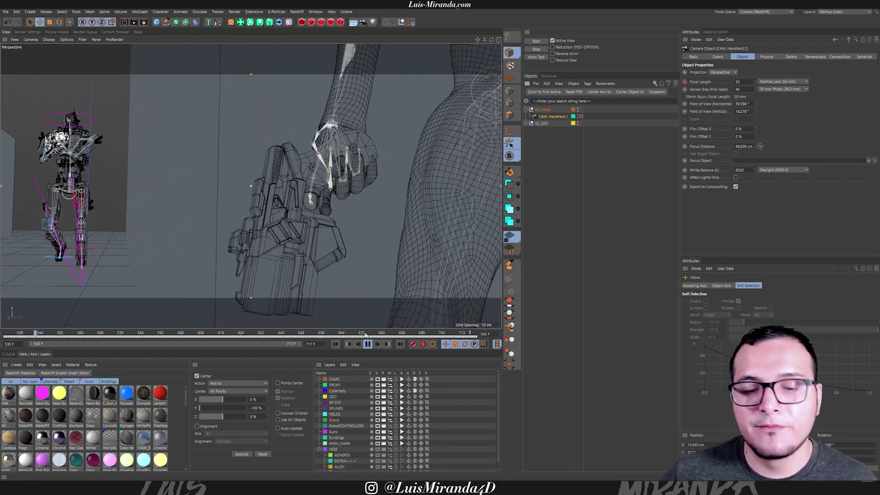
click(367, 343)
Step: Add a new camera inside the 00_CAMS group and look through it
click(544, 109)
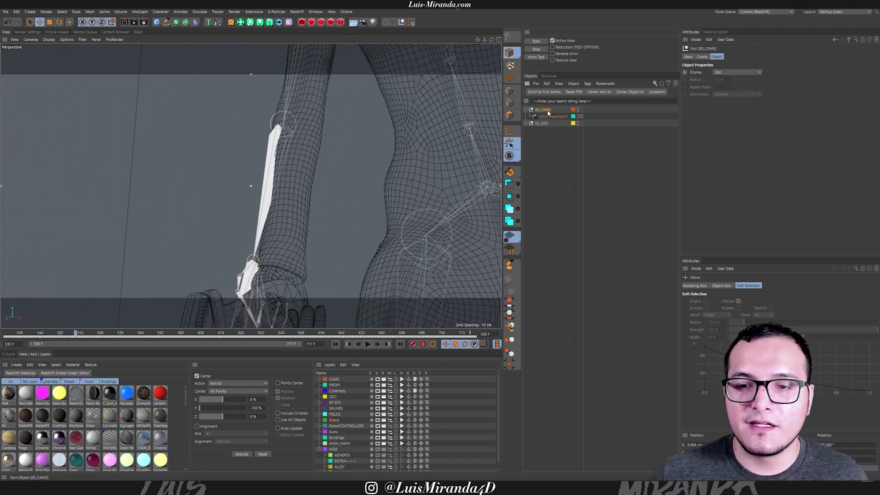
click(362, 23)
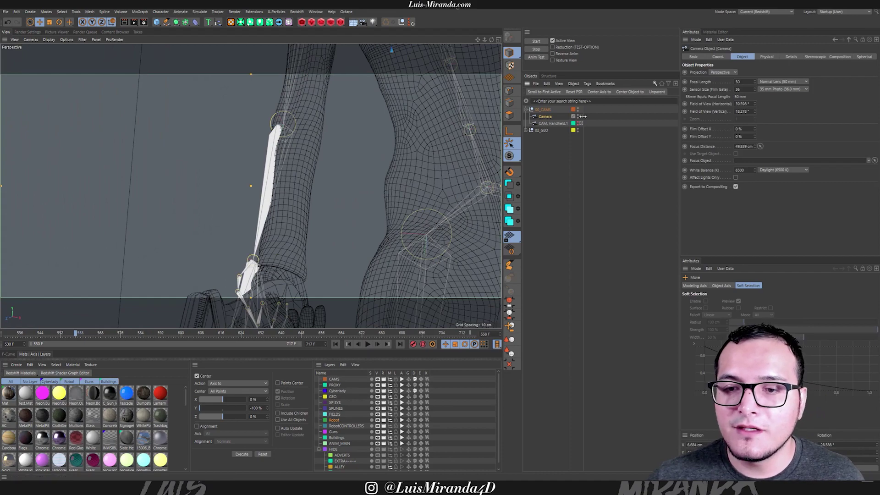
click(581, 117)
Step: Frame the new camera's view on the hand with the gun, with the distant robot in the background
alt+middle_drag(318, 239, 364, 110)
alt+drag(328, 168, 291, 173)
alt+right_drag(351, 166, 324, 174)
alt+middle_drag(325, 174, 298, 184)
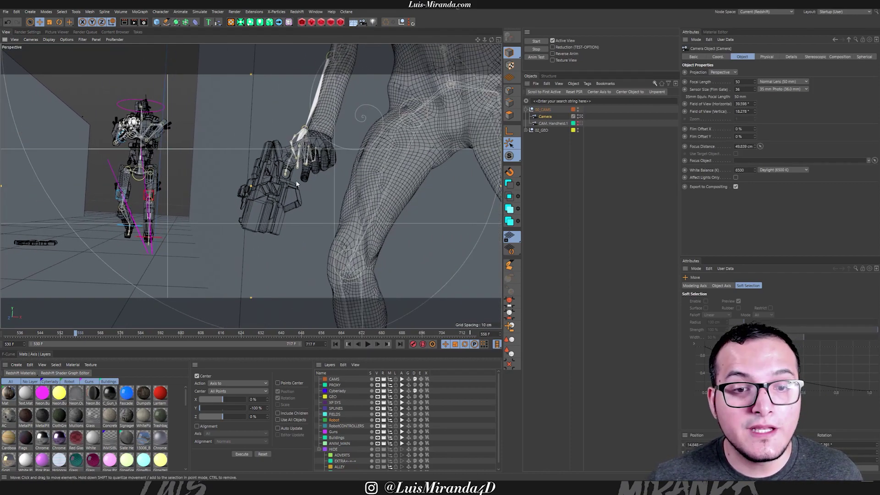
alt+right_drag(298, 183, 316, 179)
alt+drag(316, 180, 295, 174)
alt+right_drag(296, 174, 304, 172)
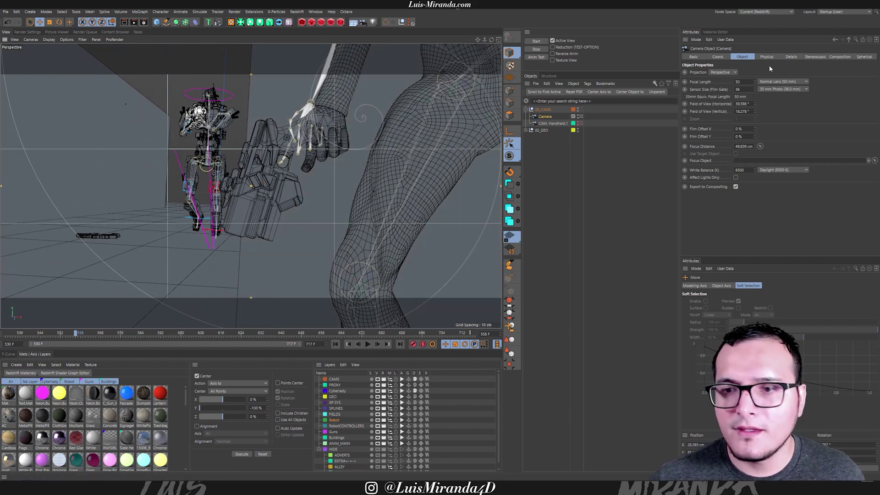
Step: Set the new camera's H, P and B rotation values to 0°
click(717, 57)
drag(804, 72, 734, 83)
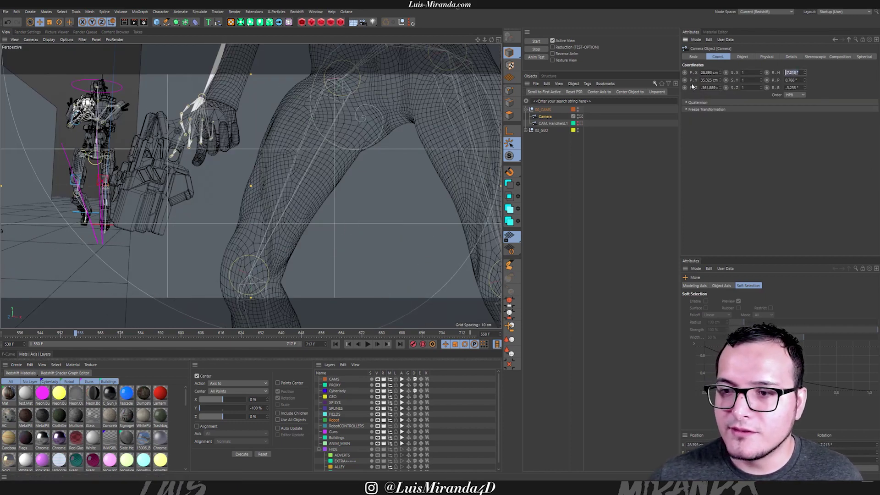
key(Tab)
text(0)
key(Tab)
text(0)
key(Return)
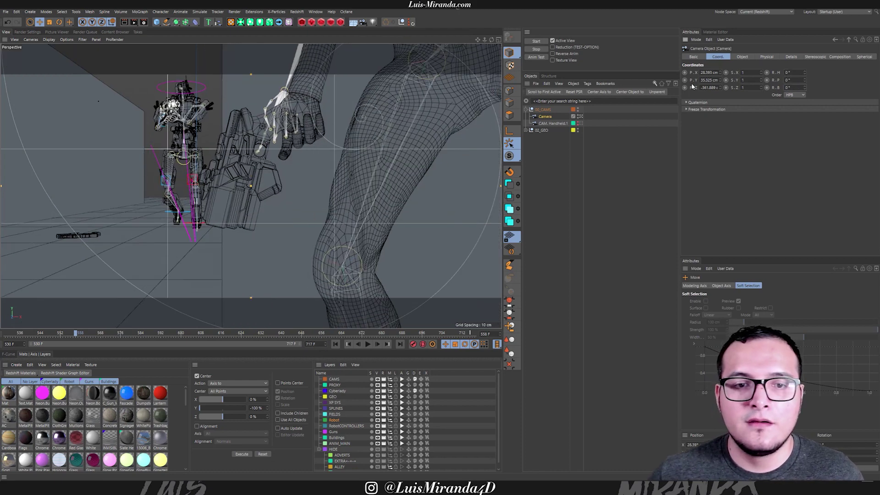
Step: Reframe the gun and robot against the rule-of-thirds grid, using the camera's composition helpers
mouse_move(249, 173)
alt+middle_down()
mouse_move(274, 208)
mouse_move(274, 191)
mouse_move(300, 192)
alt+middle_up()
scroll(274, 194, up, 3)
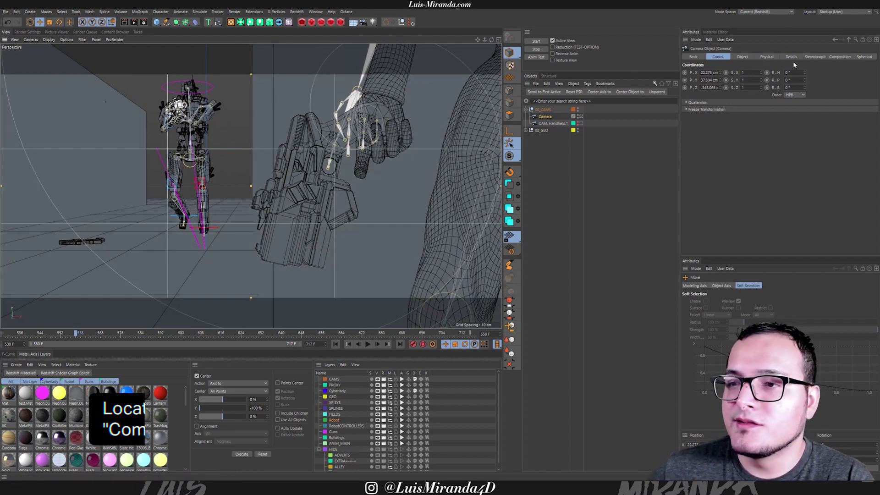
click(838, 57)
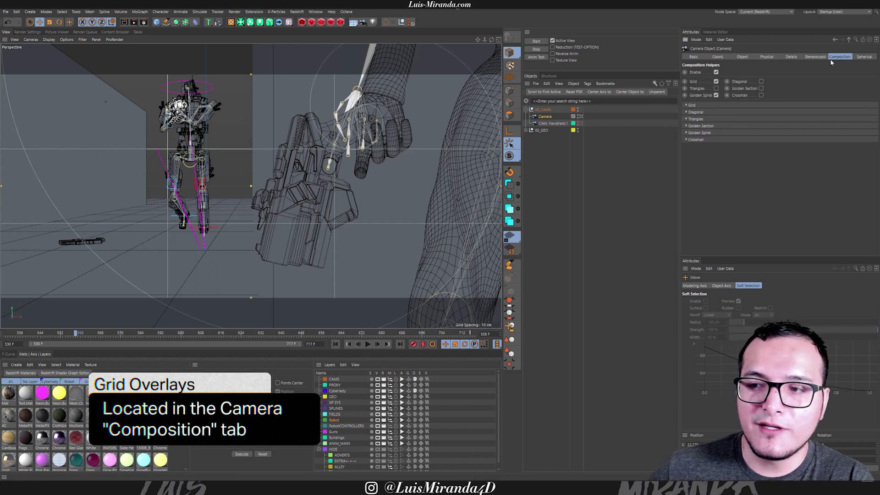
click(716, 81)
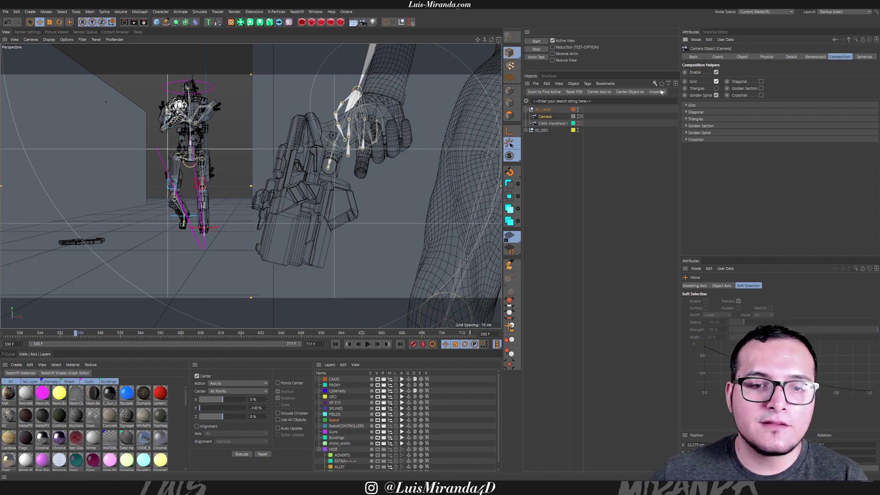
alt+middle_drag(333, 165, 351, 160)
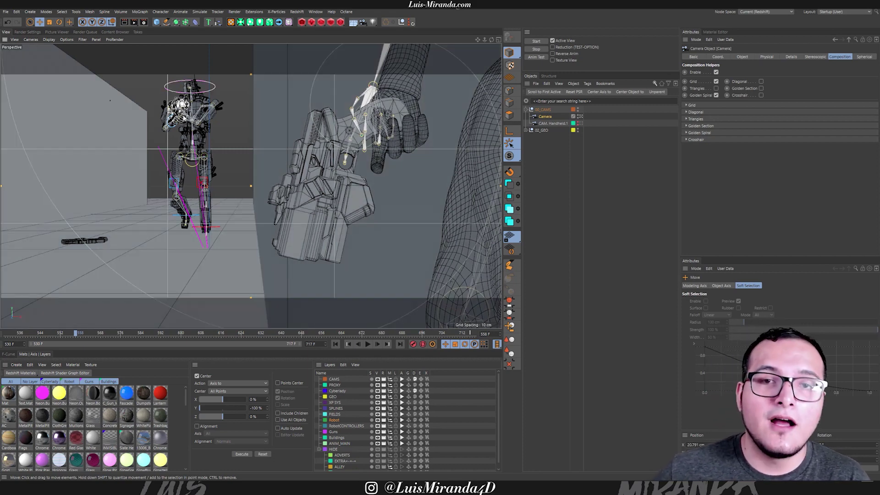
Step: Duplicate Camera. Shot 01 at frame 530 and frame the copy on the hooded woman's head and shoulders
drag(76, 334, 1, 334)
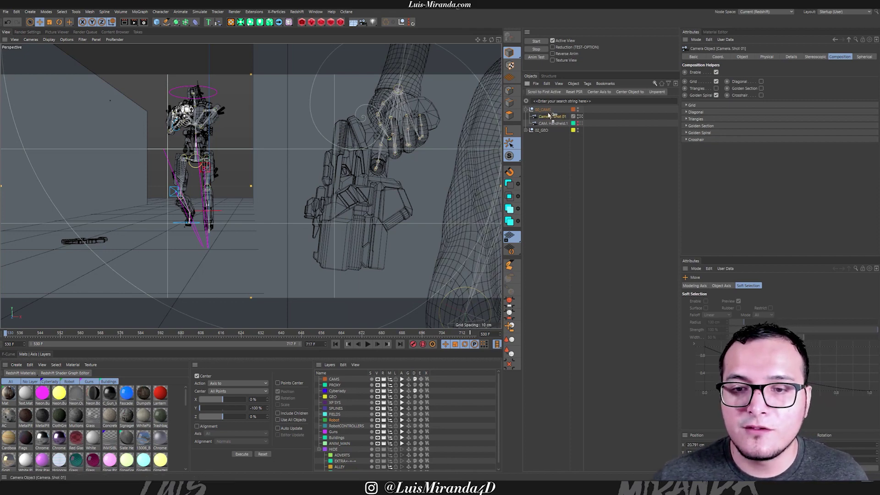
ctrl+drag(550, 115, 553, 118)
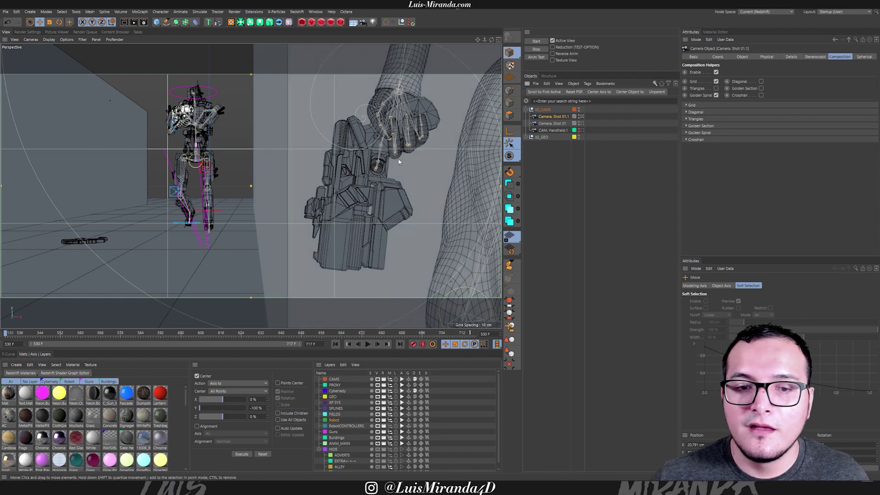
alt+drag(277, 233, 253, 188)
alt+middle_drag(253, 188, 304, 168)
alt+drag(305, 168, 353, 119)
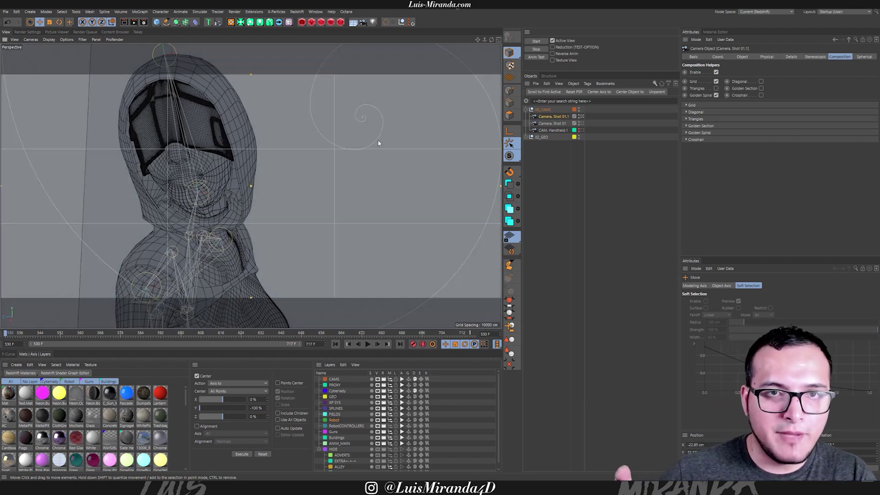
alt+drag(233, 201, 206, 156)
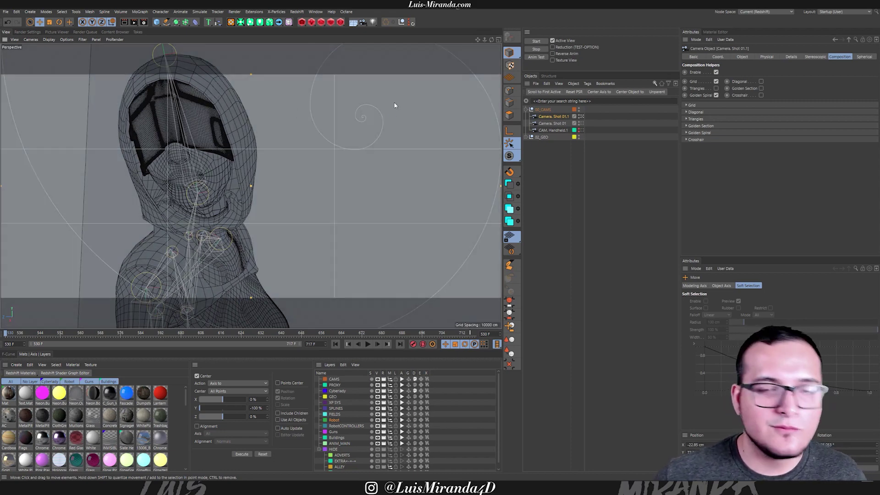
alt+drag(318, 159, 223, 149)
alt+middle_drag(223, 149, 239, 149)
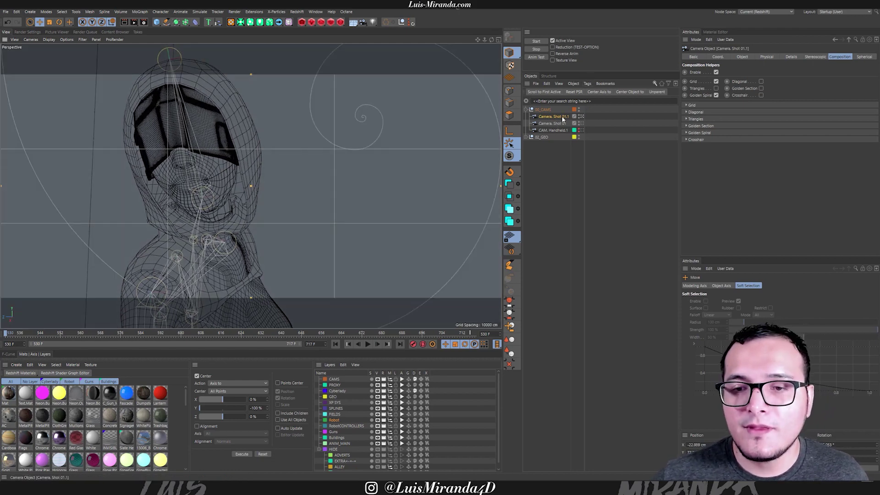
Step: Rename the copied camera Camera. Shot 02, then duplicate it as Camera. Shot 03
text(02)
key(Return)
ctrl+drag(548, 114, 548, 113)
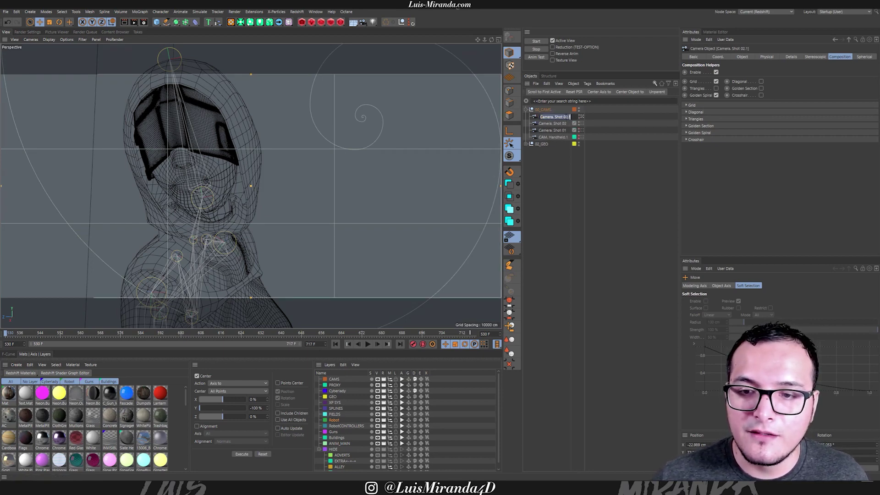
text(3)
key(Return)
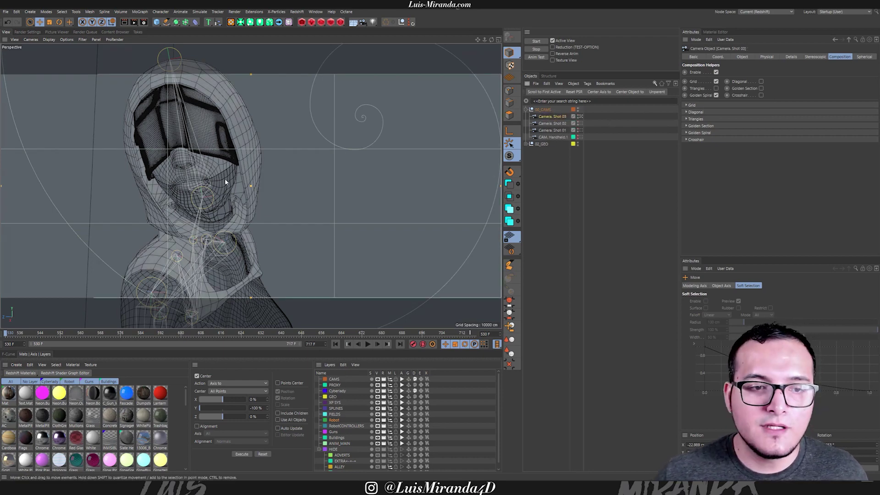
Step: At frame 671, frame Camera. Shot 03 on the woman's profile from behind her shoulder, facing the robot
alt+drag(219, 181, 271, 174)
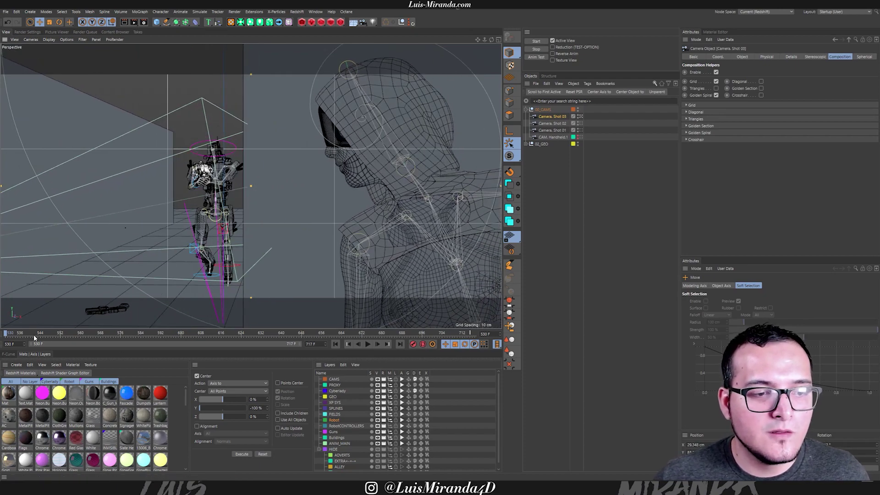
drag(33, 338, 360, 333)
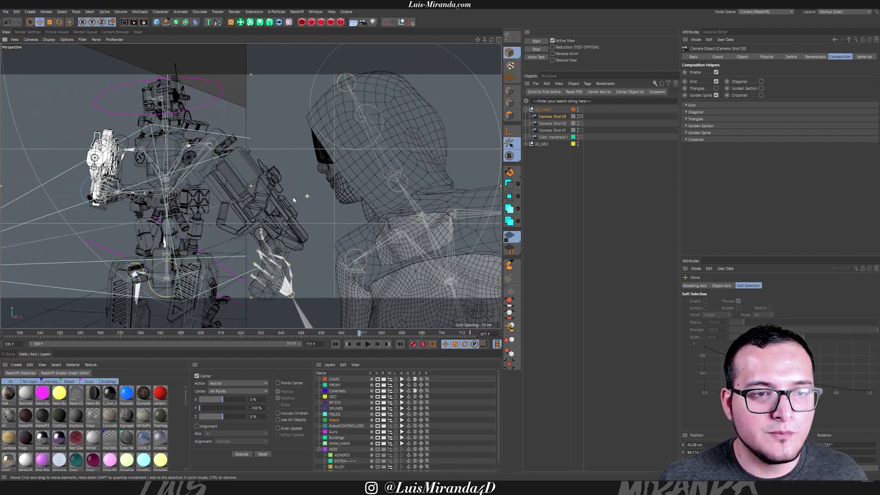
alt+drag(295, 197, 303, 191)
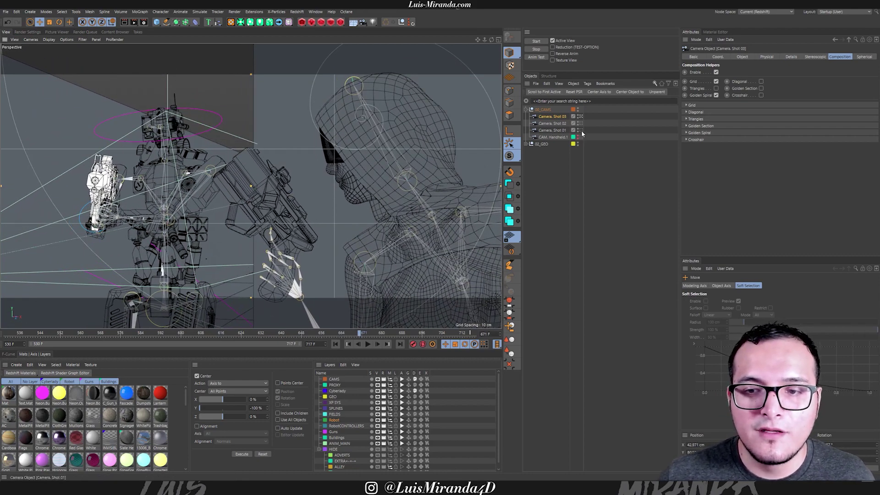
Step: Compare the framing through Camera. Shot 01, Camera. Shot 02 and Camera. Shot 03 in turn
click(580, 131)
click(580, 123)
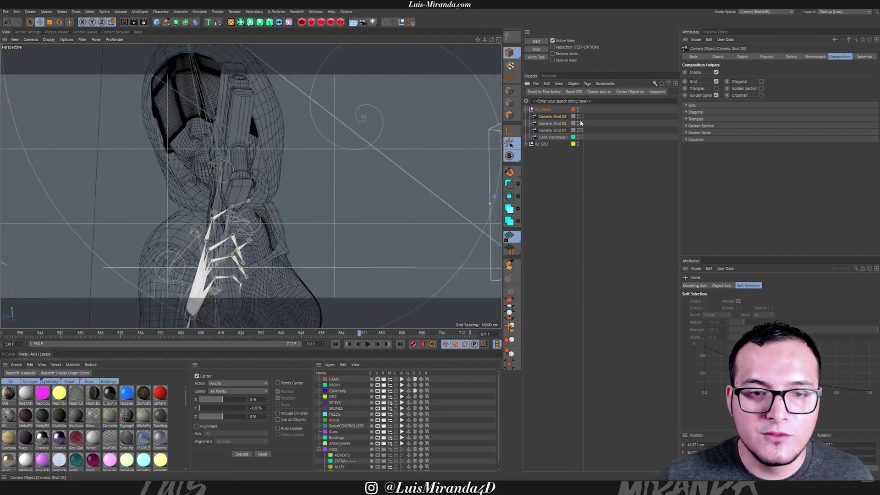
click(581, 117)
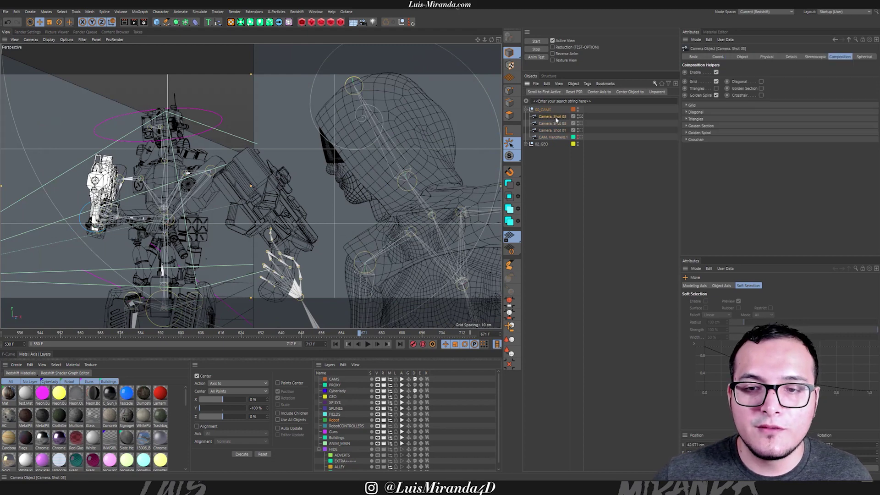
Step: Duplicate Camera. Shot 03 and rename the copy Camera. MORPH
ctrl+drag(551, 114, 552, 114)
double_click(565, 117)
text(MPR)
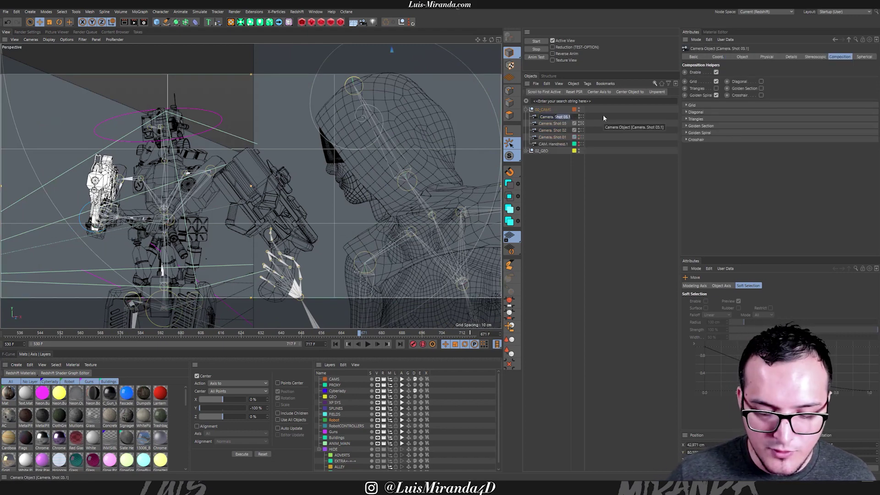
key(BackSpace)
key(BackSpace)
text(ORPH)
key(Return)
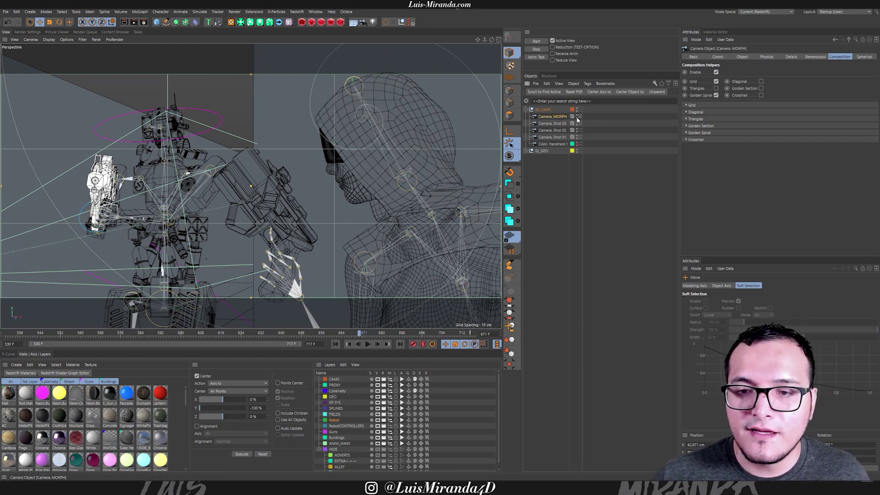
Step: Find the Camera Morph tag through the Commander and apply it to Camera. MORPH
key(shift+c)
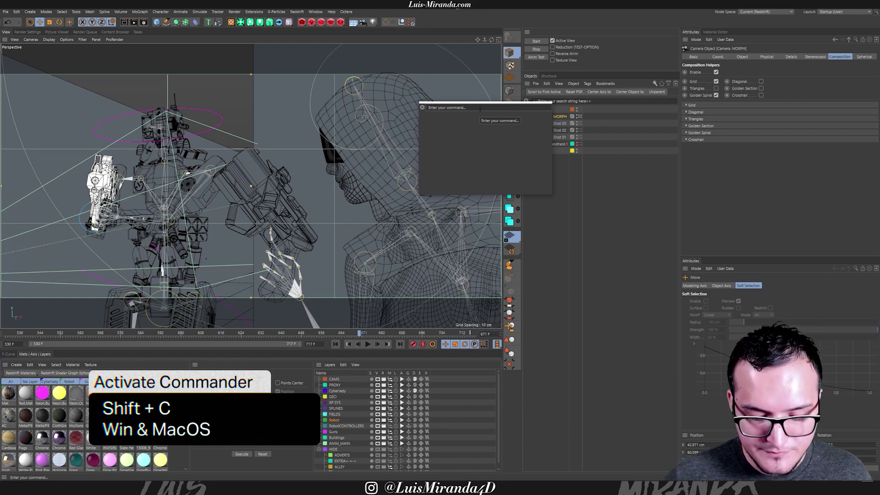
text(morp)
key(Down)
key(Down)
key(Down)
key(Down)
key(Return)
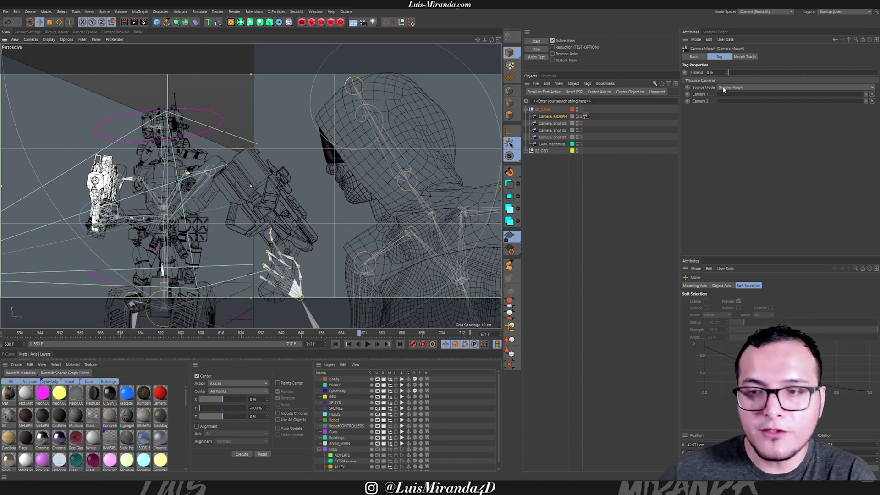
Step: Set the morph tag's source mode to Multi Morph and list Camera. Shot 01, 02 and 03 as its sources
click(740, 88)
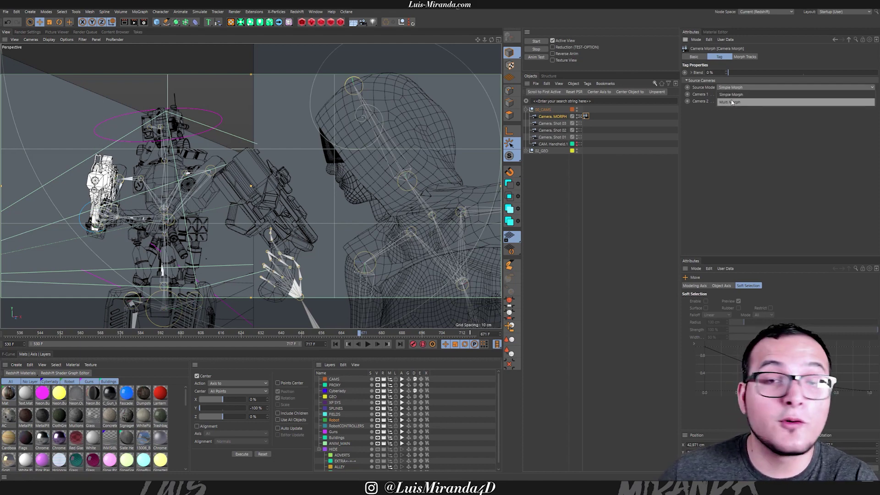
click(736, 102)
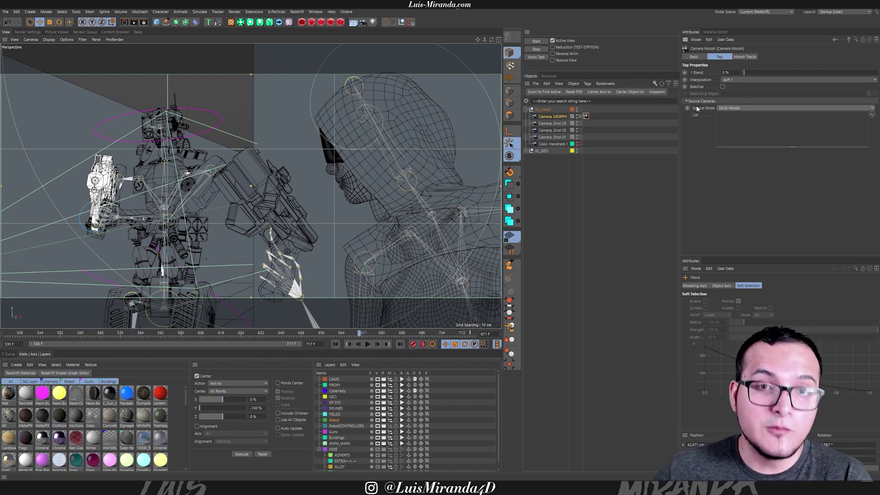
drag(559, 137, 739, 135)
drag(580, 129, 733, 140)
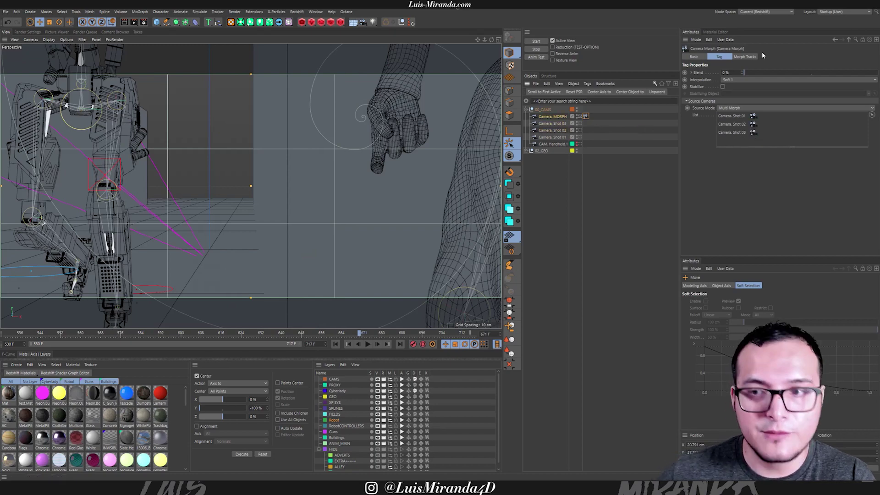
Step: Set a keyframe for the morph tag's Blend at 0% on frame 548
mouse_move(746, 74)
mouse_down()
mouse_move(845, 75)
mouse_move(738, 64)
mouse_up()
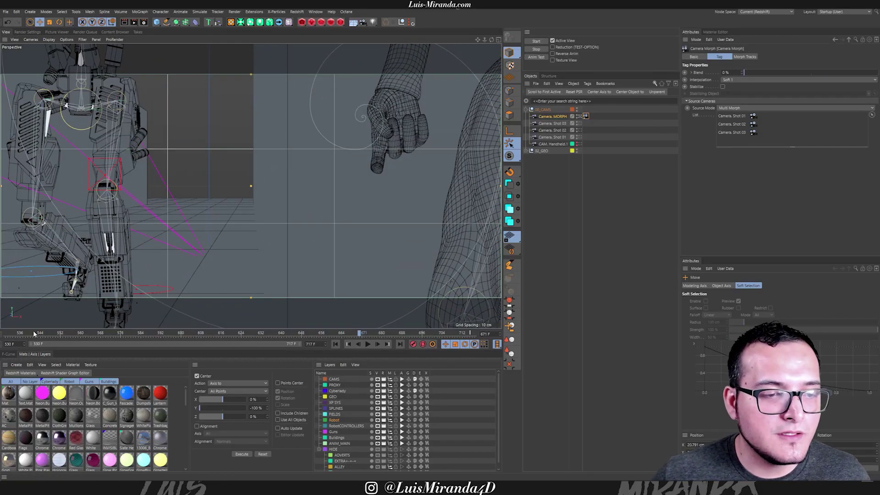
drag(32, 334, 50, 333)
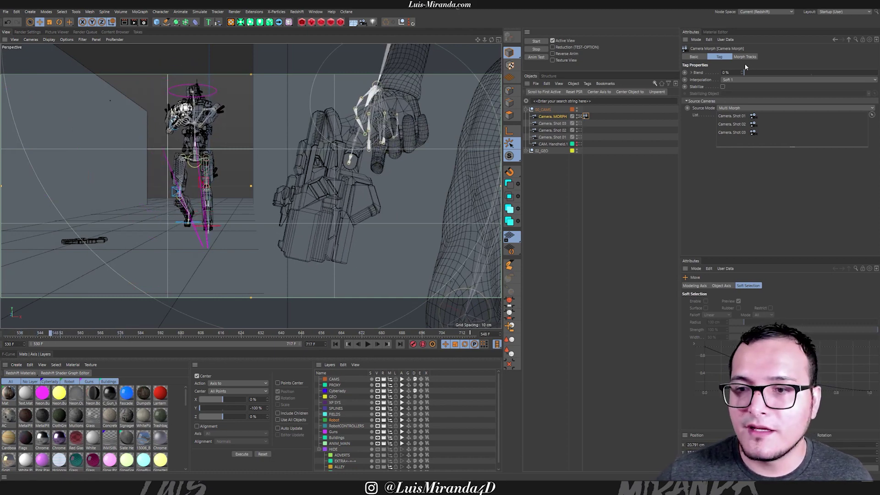
click(684, 72)
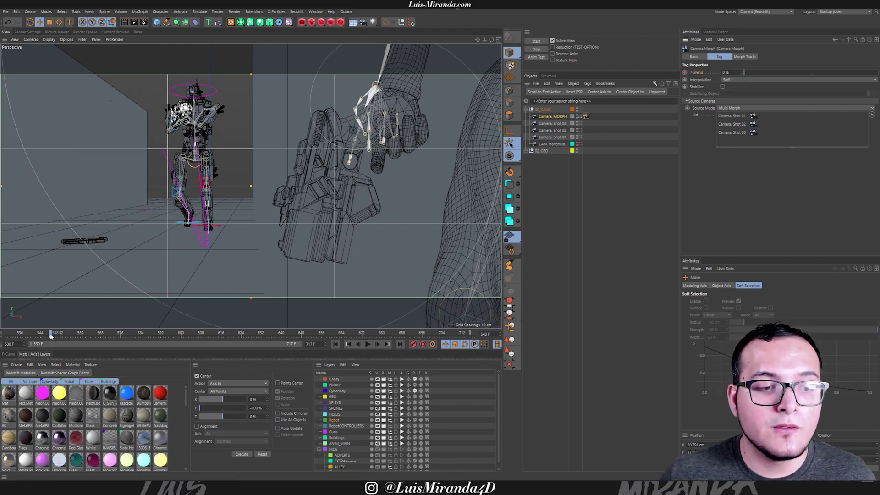
Step: Set a keyframe for the morph tag's Blend at 50% on frame 587 and play back the first camera transition
drag(52, 336, 148, 334)
drag(771, 72, 812, 78)
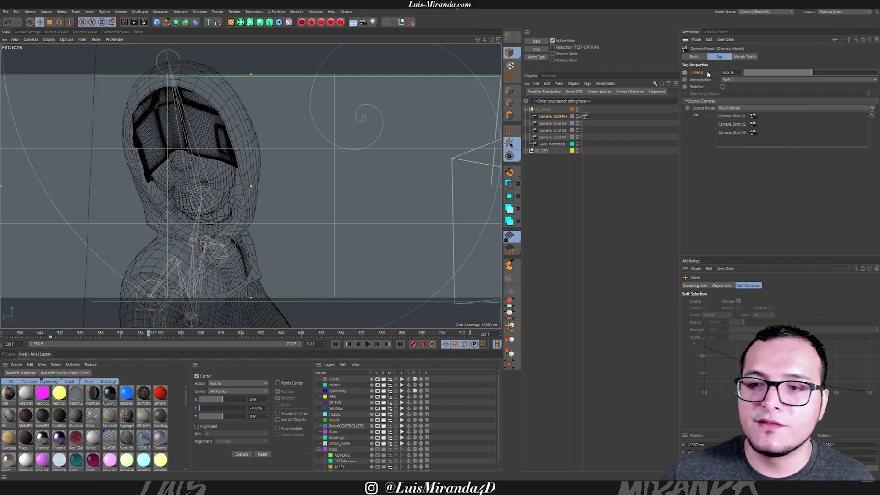
drag(738, 71, 607, 70)
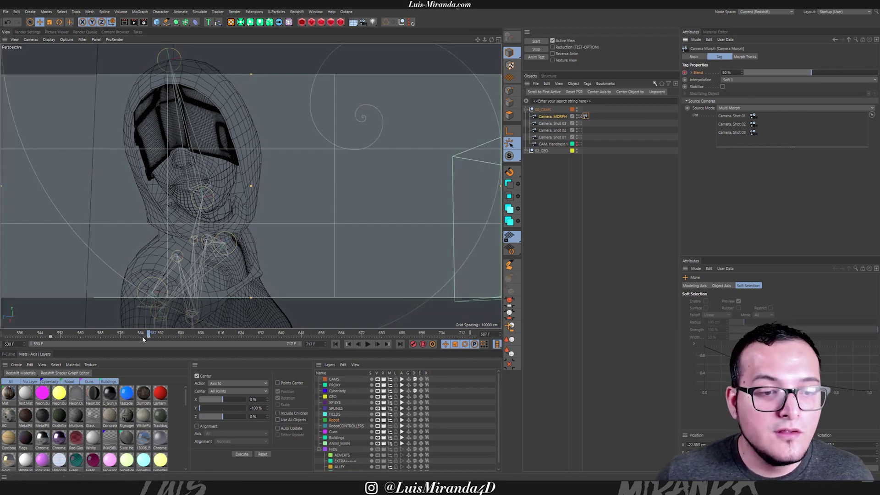
drag(144, 334, 51, 335)
key(F8)
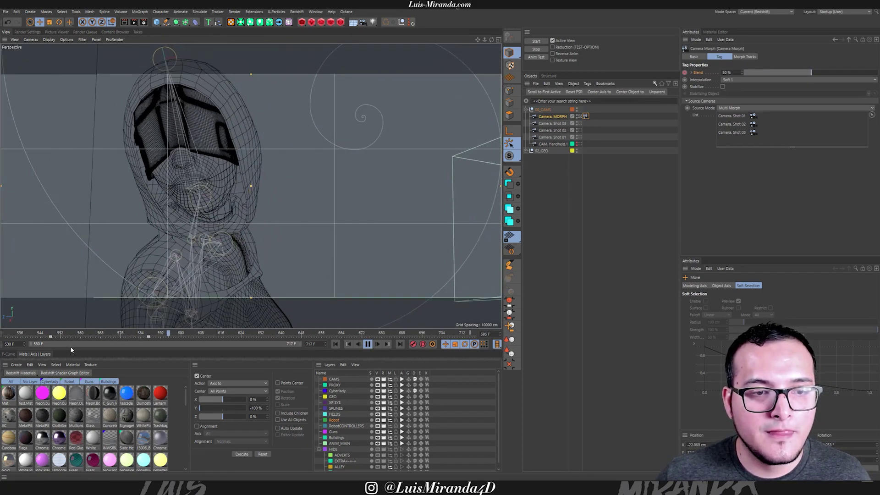
key(F8)
Step: Set a keyframe for the morph tag's Blend at 100% on frame 680 and play back the second transition
drag(190, 330, 383, 332)
drag(827, 76, 876, 74)
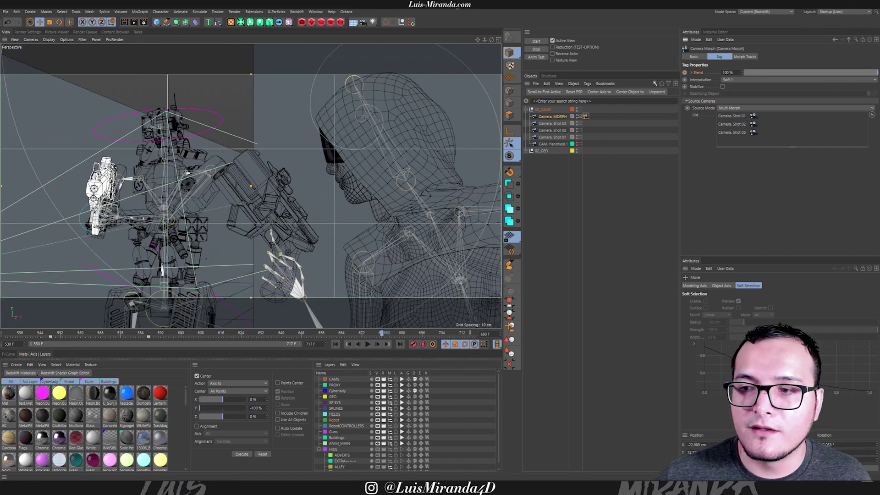
click(684, 73)
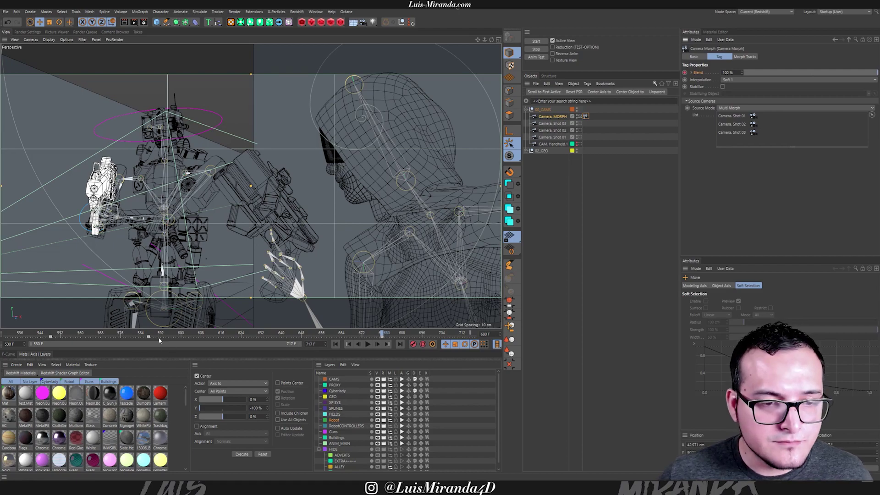
drag(179, 333, 165, 333)
key(F8)
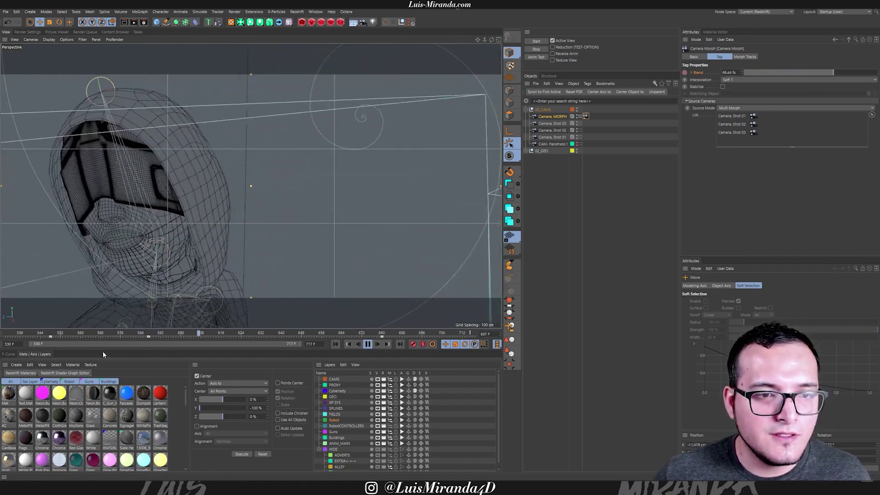
key(F8)
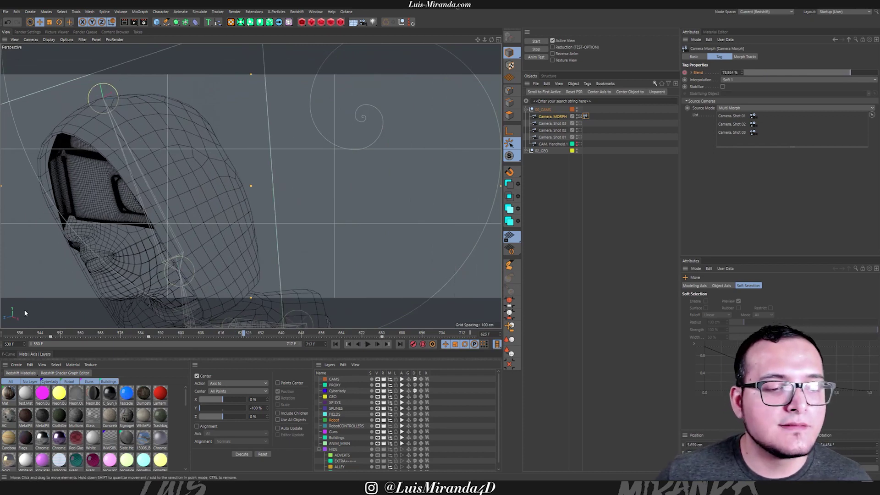
Step: Bring the Camera Morph tag into the F-Curve editor, frame its Blend curve and play the move against it
click(8, 354)
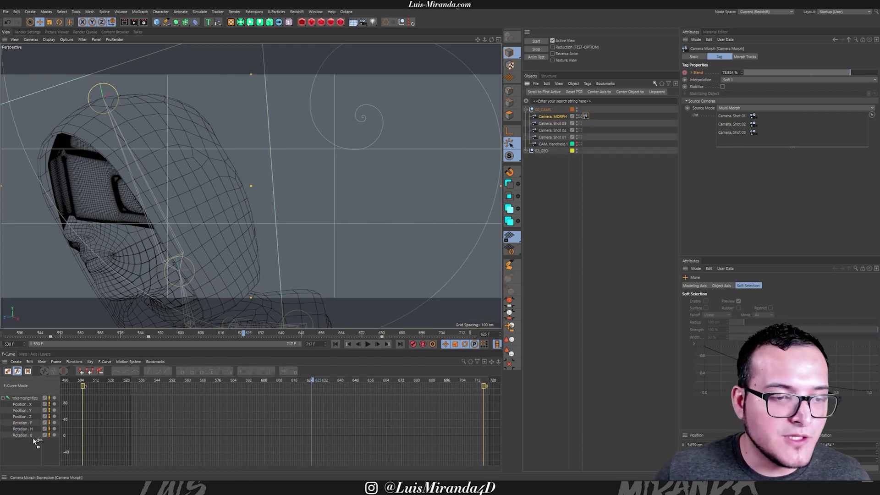
drag(30, 444, 39, 438)
alt+right_drag(294, 411, 274, 420)
alt+middle_drag(274, 420, 292, 440)
drag(290, 387, 200, 383)
key(F8)
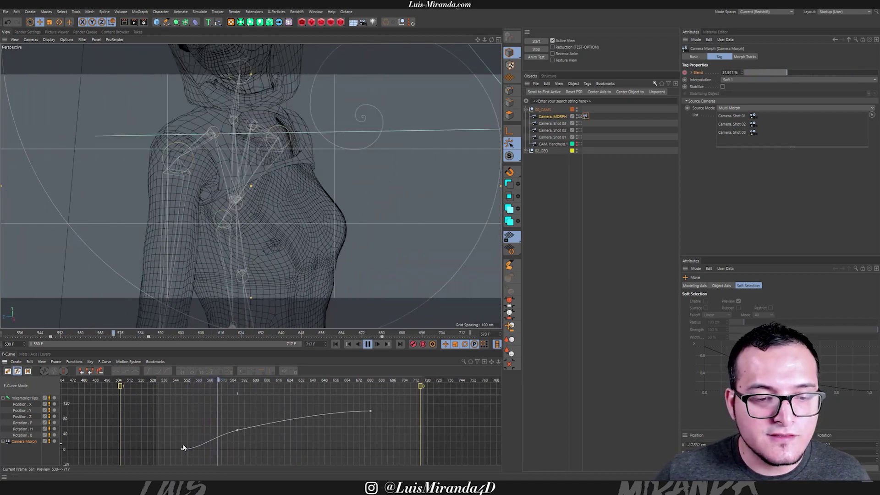
key(F8)
alt+right_drag(243, 426, 252, 395)
alt+middle_drag(234, 432, 233, 415)
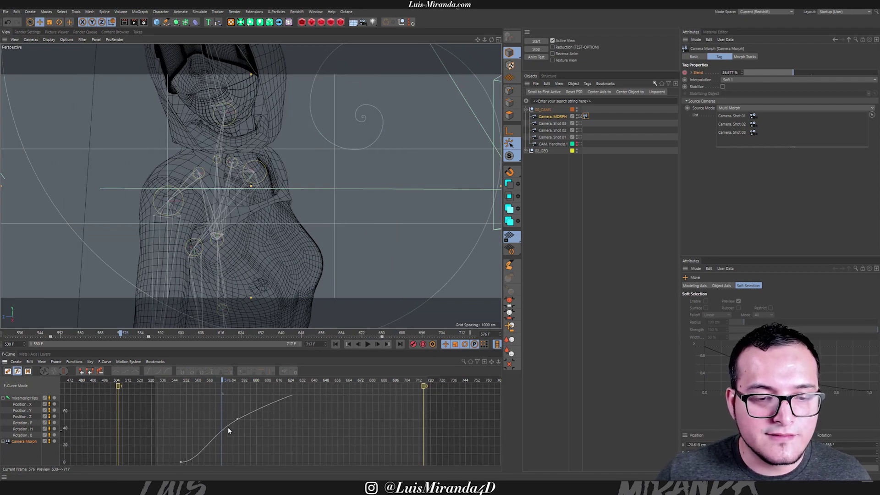
mouse_move(235, 422)
alt+right_down()
mouse_move(235, 414)
mouse_move(234, 429)
mouse_move(218, 427)
alt+right_up()
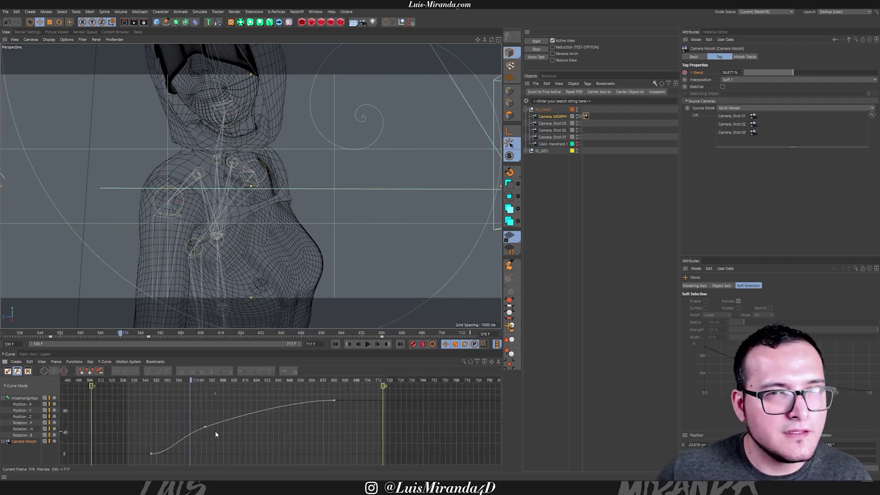
Step: Flatten and lengthen the tangents of the middle Blend key to 20.18 F and 2.174%, and preview the easing
click(205, 426)
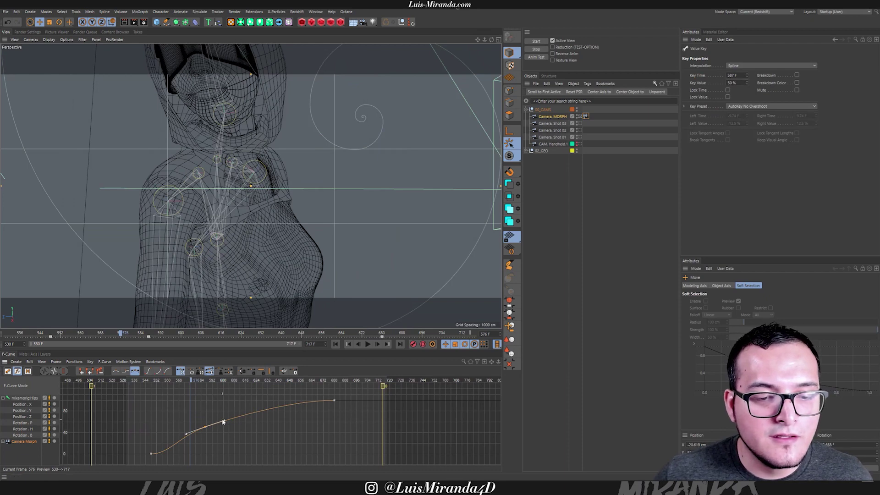
drag(223, 419, 234, 426)
key(F8)
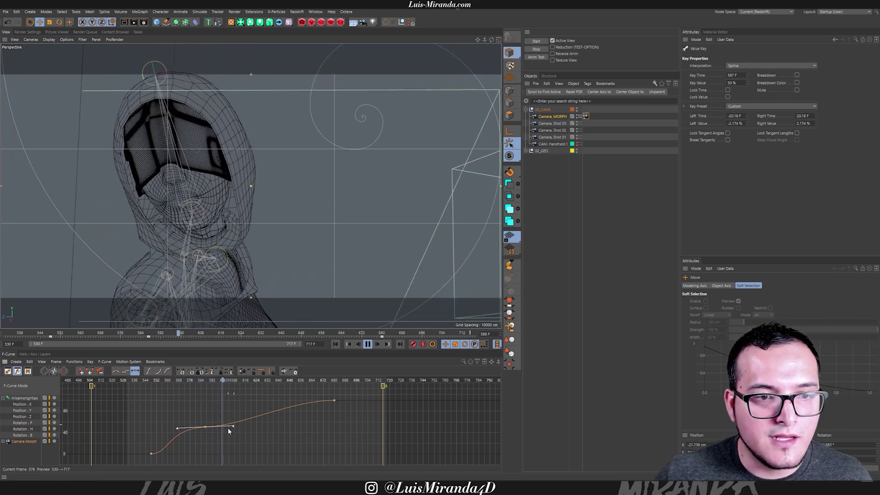
key(F8)
Step: Shift the 50% Blend key to frame 613 and play back the retimed camera move
drag(206, 430, 243, 429)
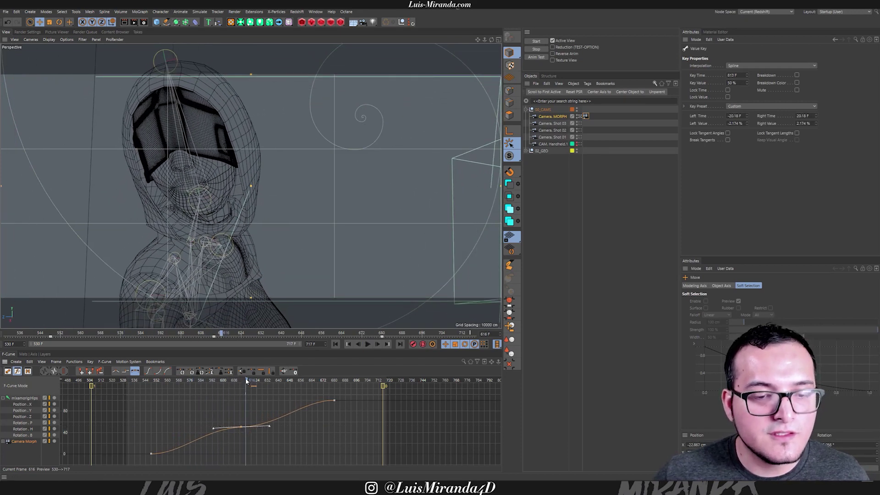
drag(246, 380, 161, 385)
key(F8)
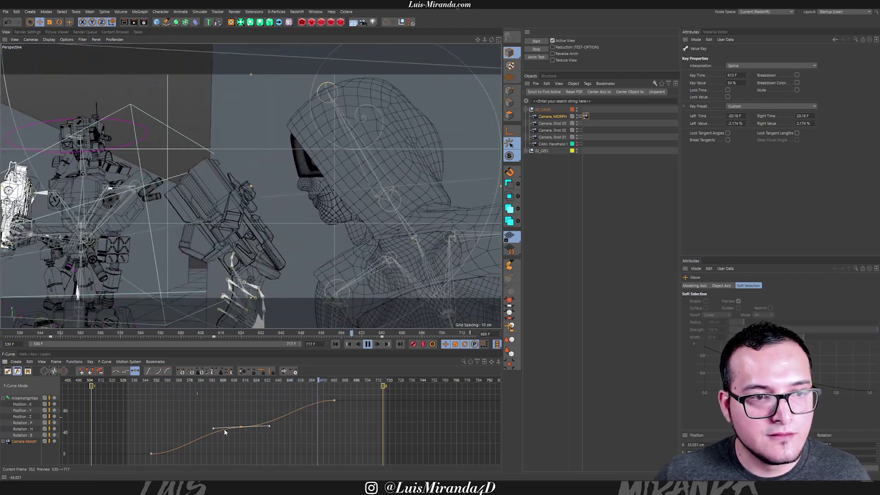
key(F7)
Step: Move the 100% Blend key to about frame 671, lengthen the tangents of all three keys and preview the move
click(334, 402)
drag(334, 401, 132, 471)
drag(274, 425, 279, 426)
key(F8)
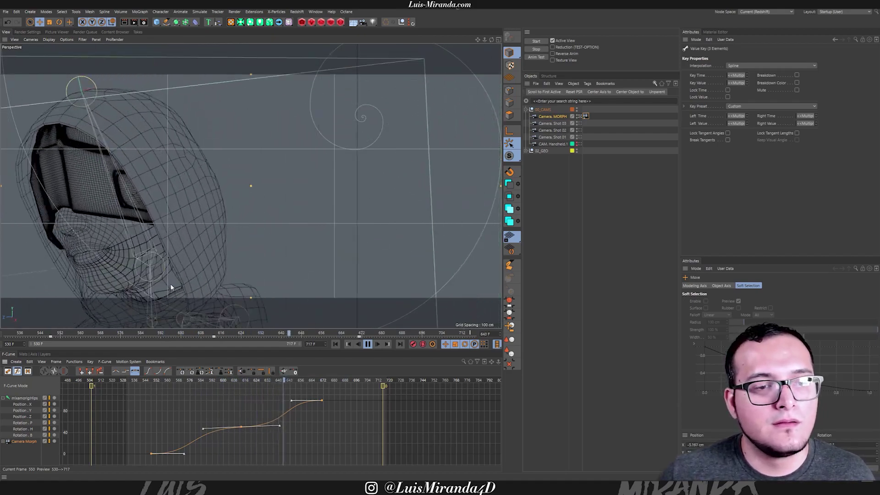
key(space)
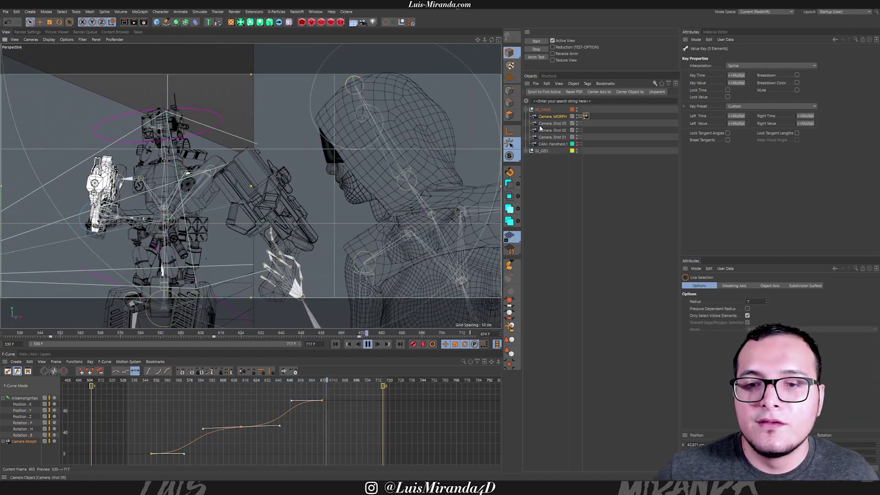
Step: Hide the shot cameras in the viewport and review the morphed camera move by scrubbing and playing it
click(312, 386)
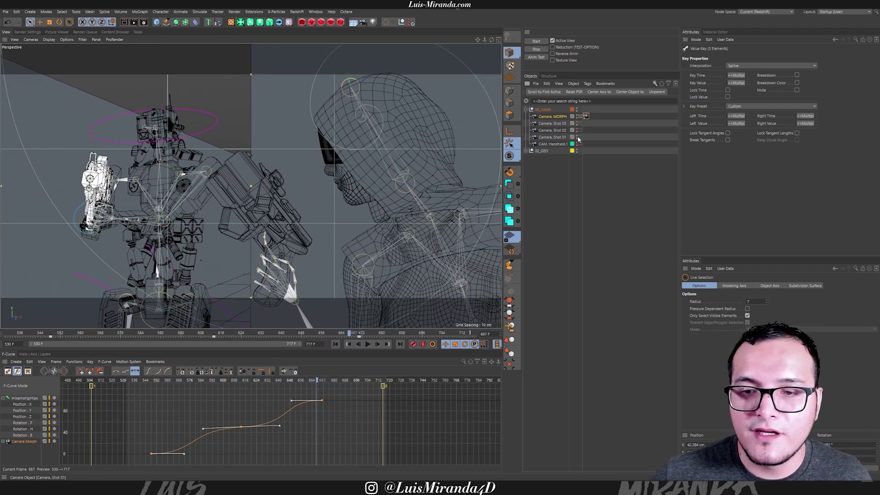
mouse_move(308, 381)
mouse_down()
mouse_move(228, 378)
mouse_move(312, 381)
mouse_up()
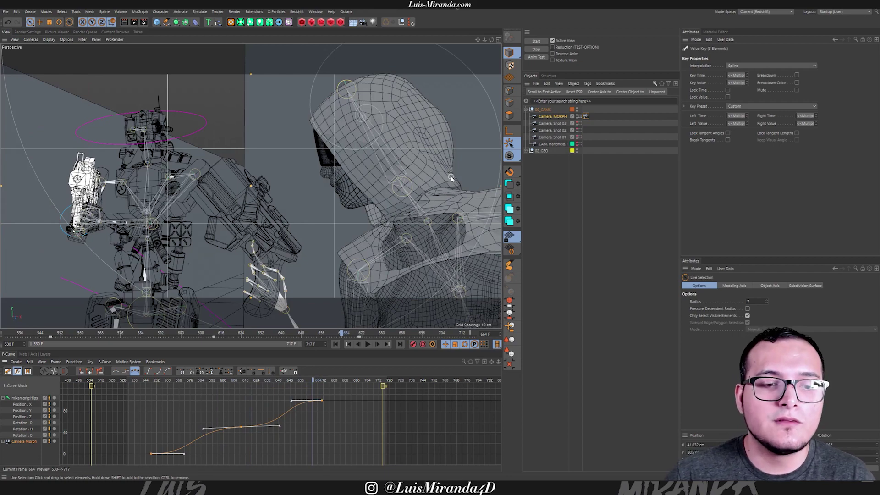
drag(298, 380, 170, 381)
key(space)
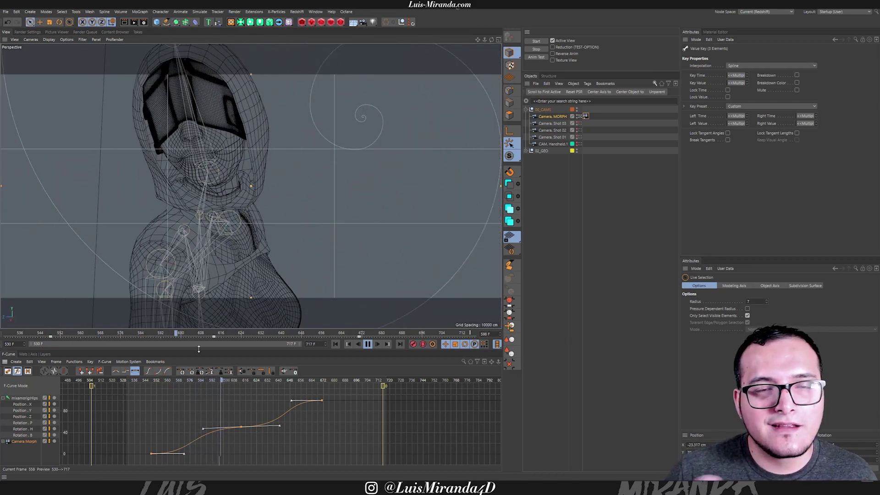
key(space)
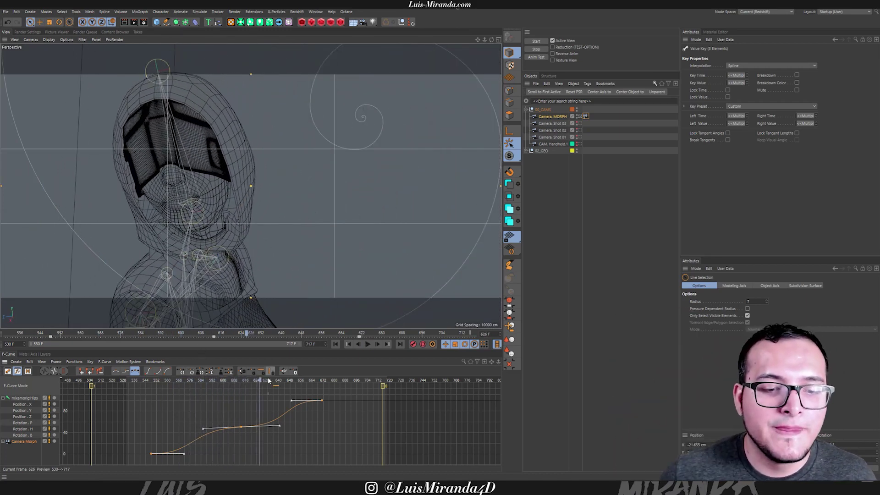
drag(268, 381, 319, 379)
Step: Save the scene, and find Motion Camera through the Commander to add a motion camera rig based on Camera. MORPH
key(ctrl+s)
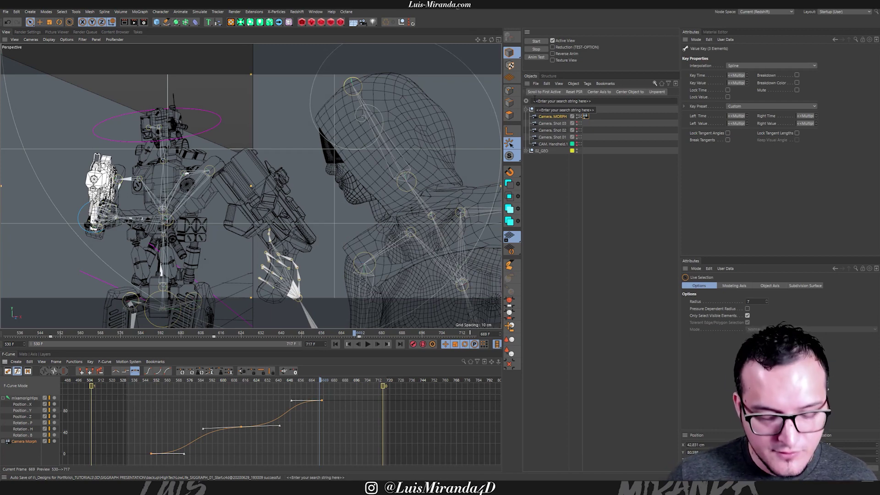
key(shift+c)
text(motion)
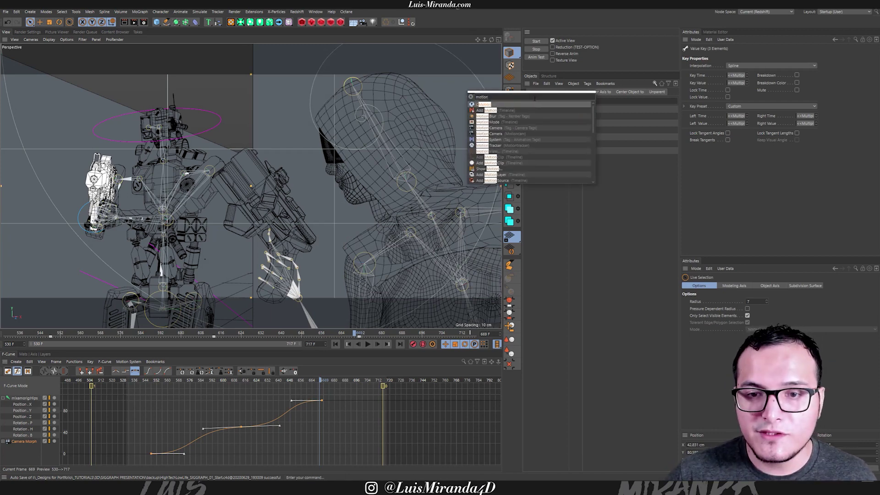
text( cam)
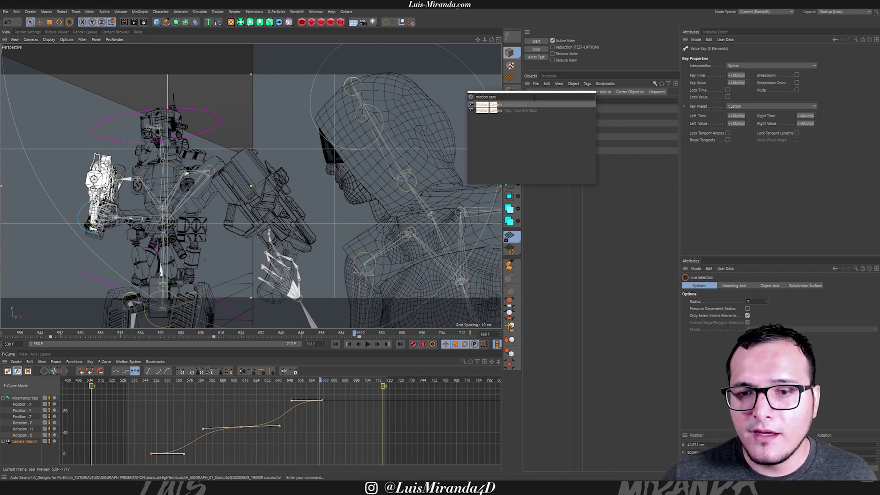
key(Return)
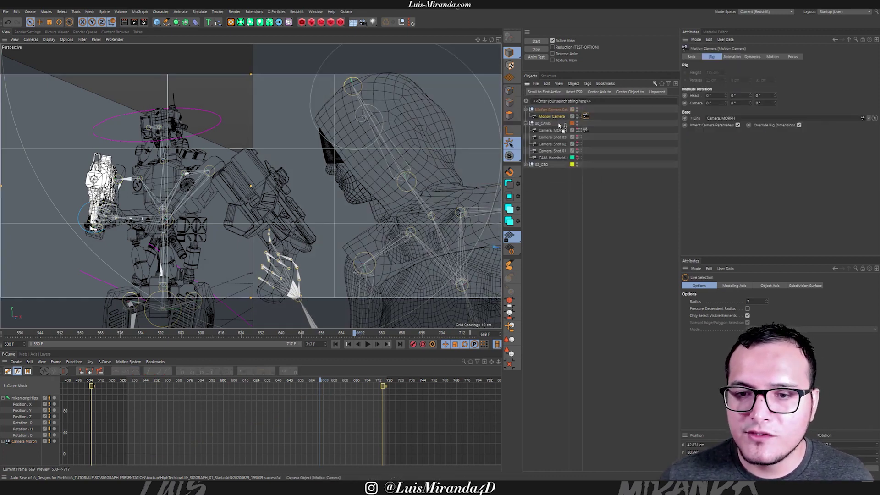
Step: Move Motion Camera into the 00_CAMS group and delete the leftover Motion Camera Setup null
drag(546, 125, 547, 124)
click(559, 111)
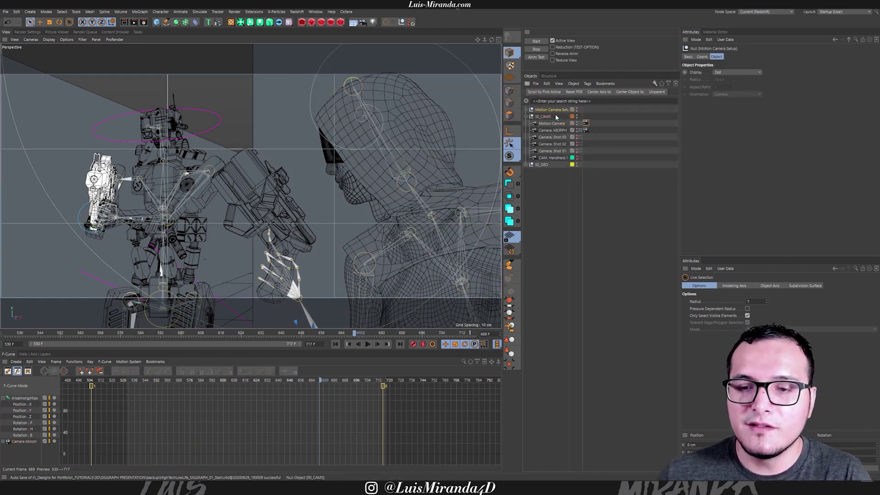
key(Delete)
click(559, 118)
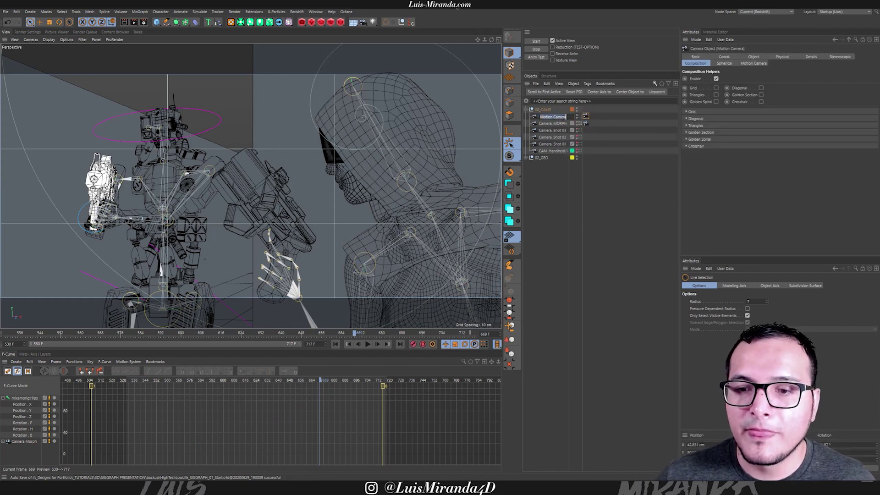
Step: Check the Motion Camera tag's rig link to Camera. MORPH, and scrub the animation while looking through Motion Camera
click(586, 116)
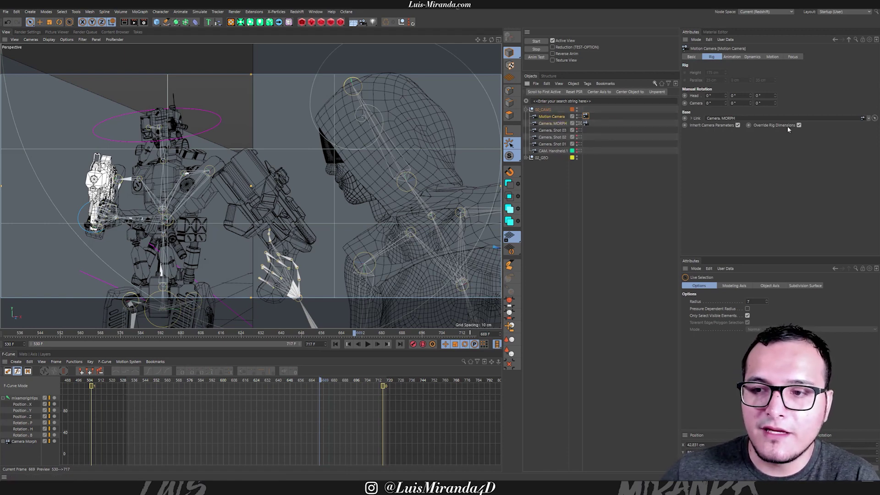
click(579, 116)
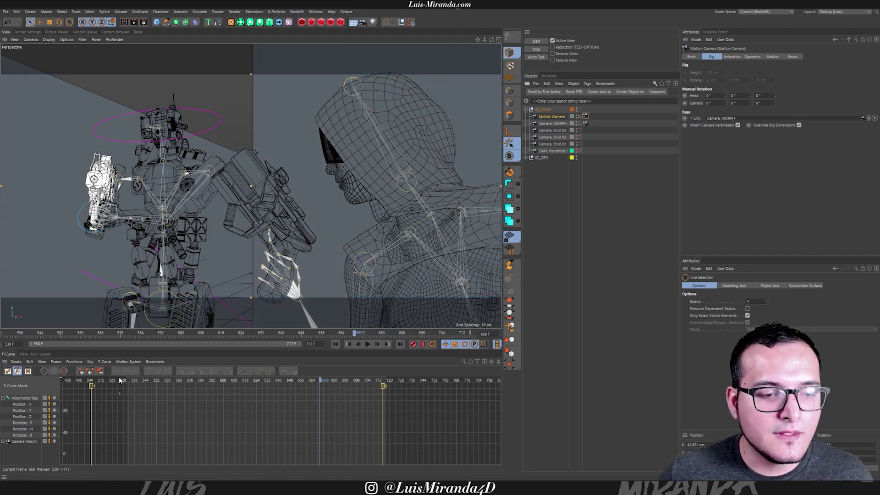
drag(147, 378, 358, 384)
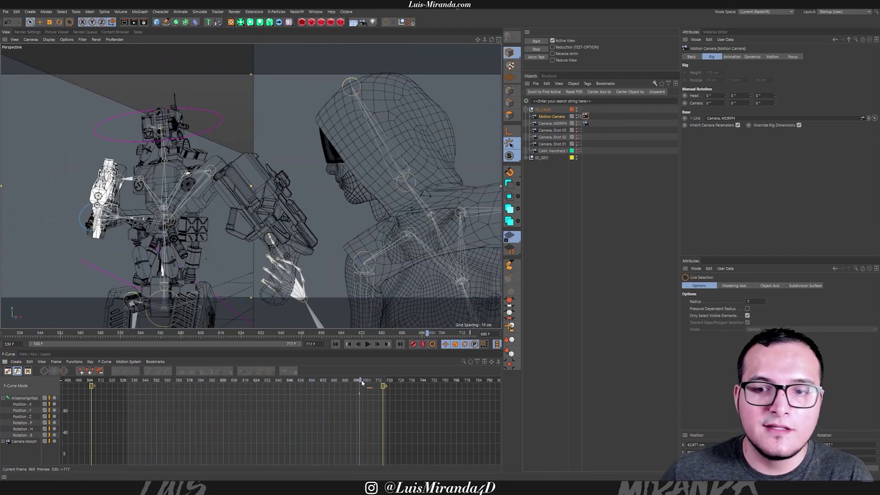
Step: Enable Targets in the Motion Camera tag's animation settings and leave the Motion Camera view
click(733, 57)
click(754, 57)
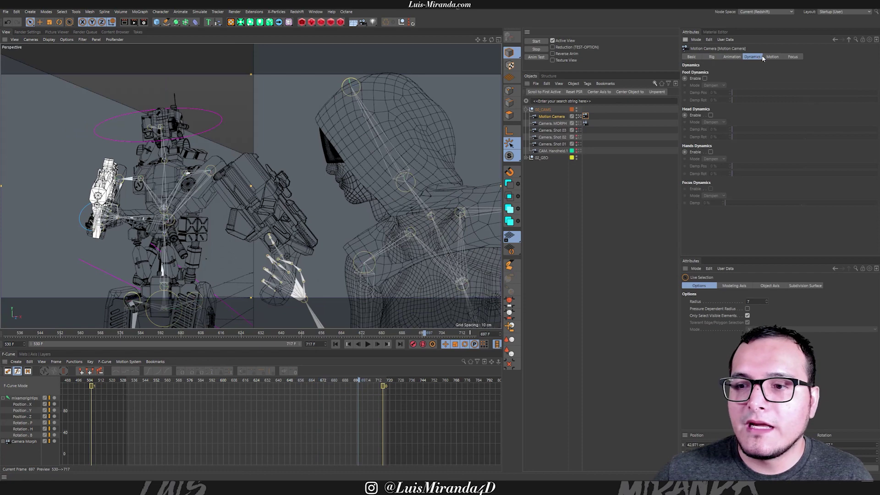
click(731, 57)
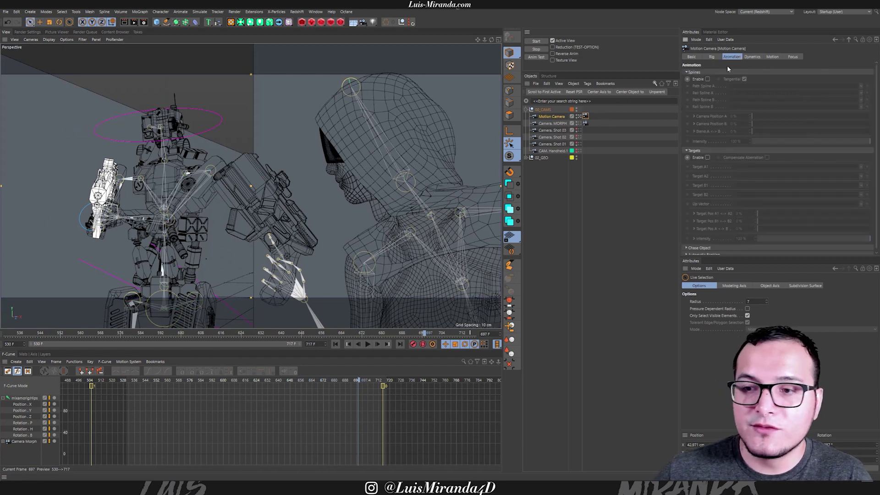
click(693, 73)
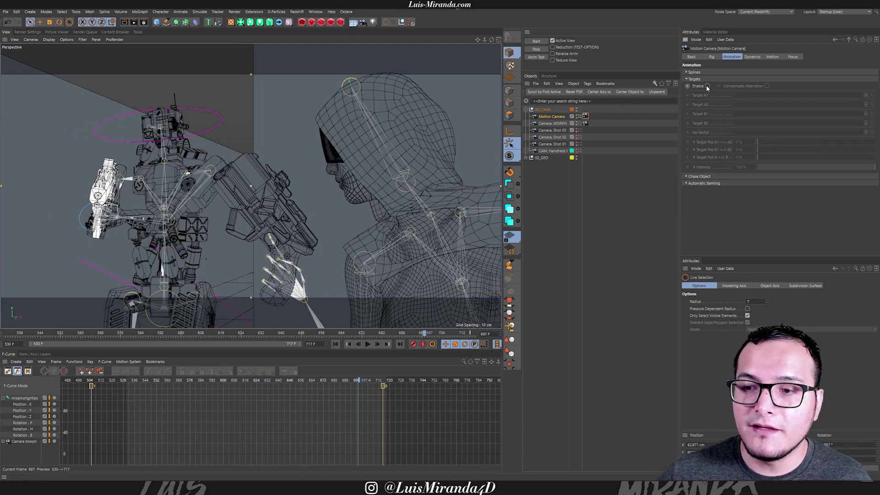
click(708, 86)
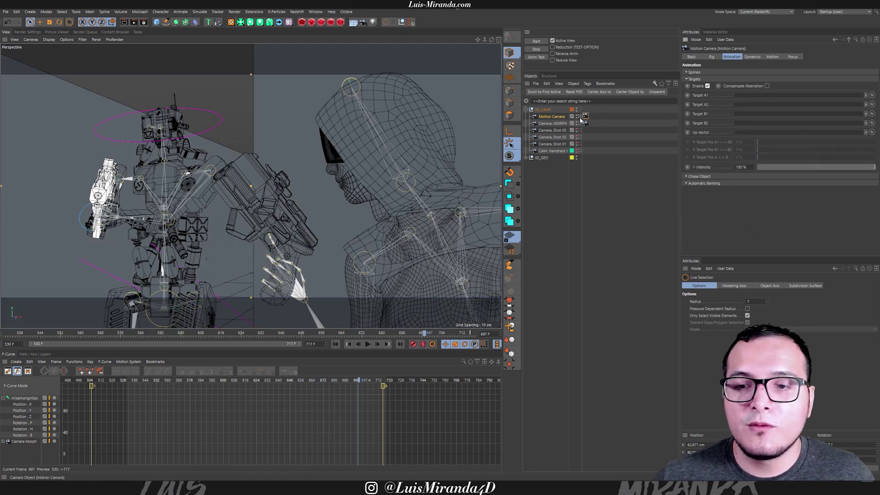
click(583, 117)
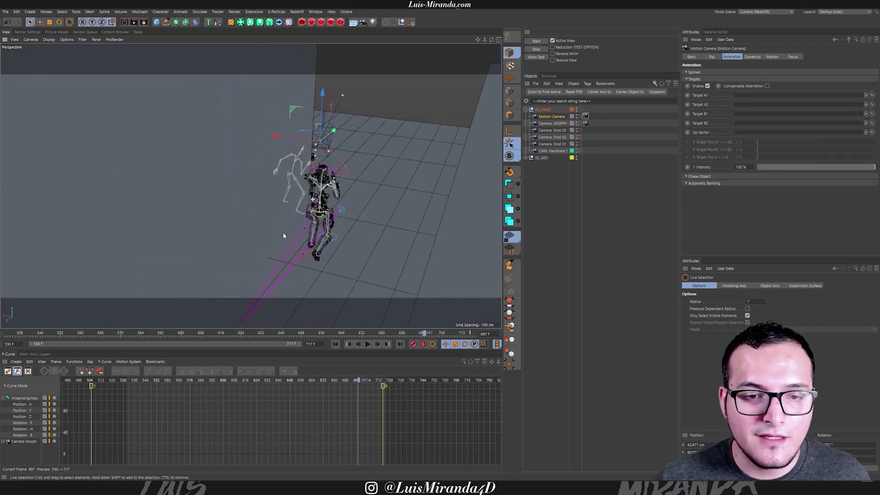
Step: Add a null object to the scene and rename it Target 01
alt+drag(336, 158, 316, 117)
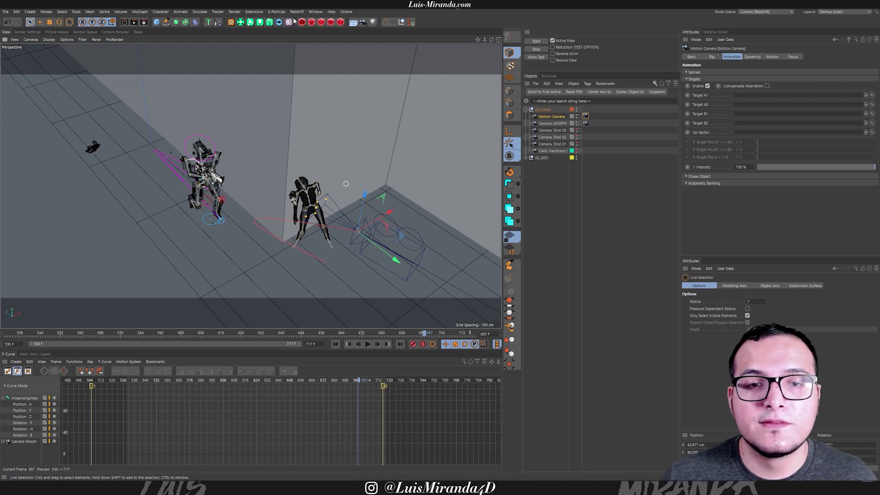
click(402, 23)
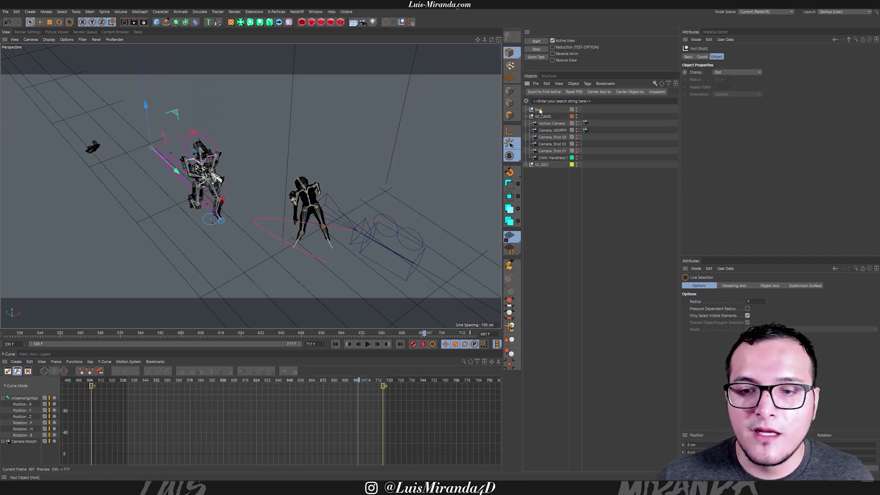
double_click(539, 110)
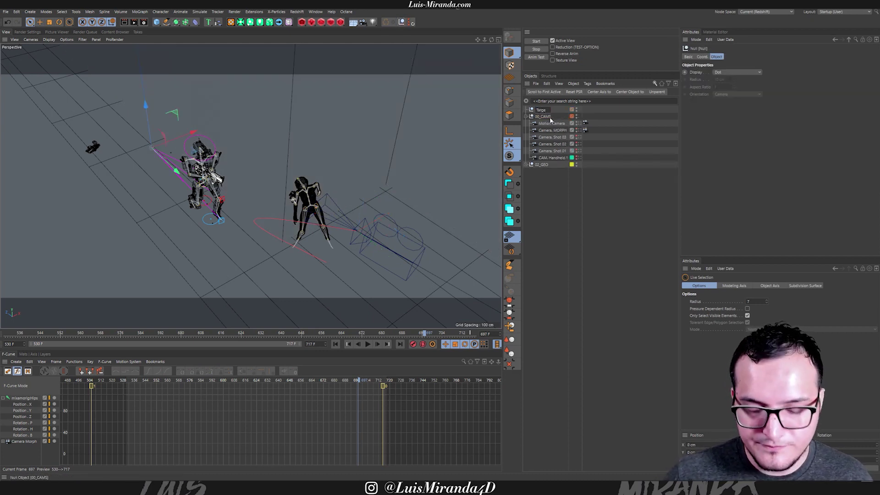
text(Target 01)
key(Return)
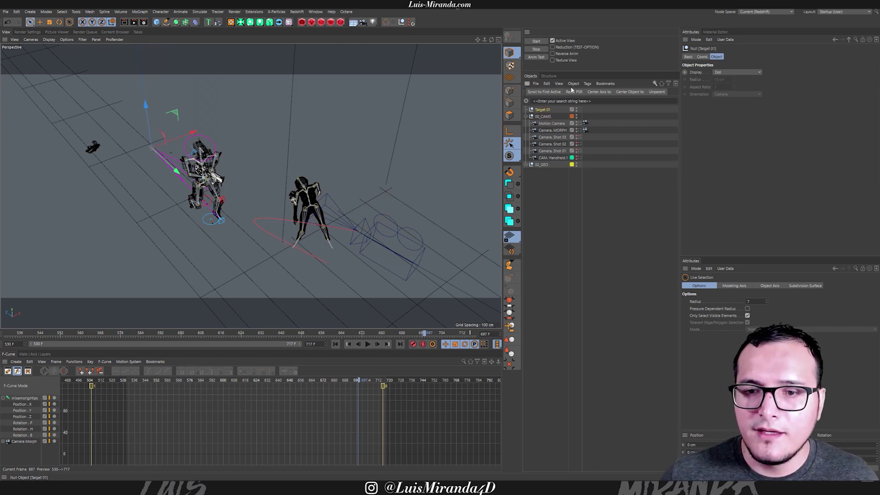
Step: Duplicate the Target 01 null twice and rename the copies Target 02 and Target 03
key(ctrl+c)
key(ctrl+v)
key(ctrl+v)
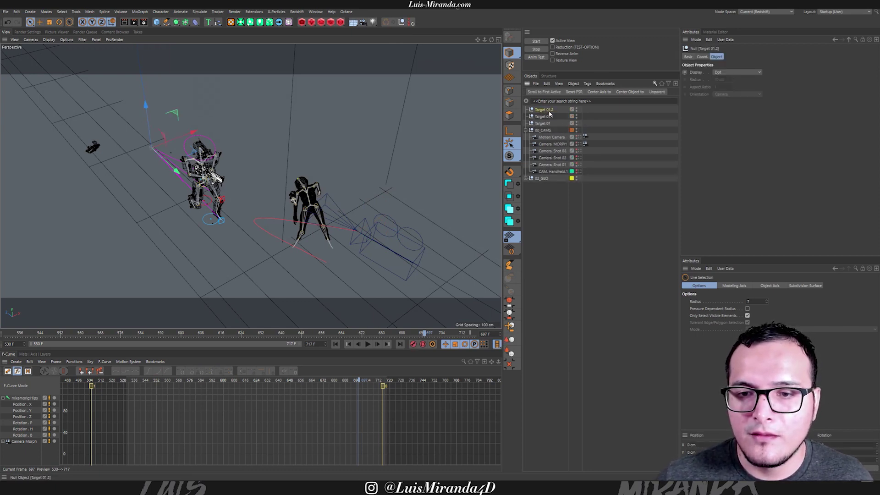
double_click(550, 116)
text(02)
key(Return)
double_click(550, 111)
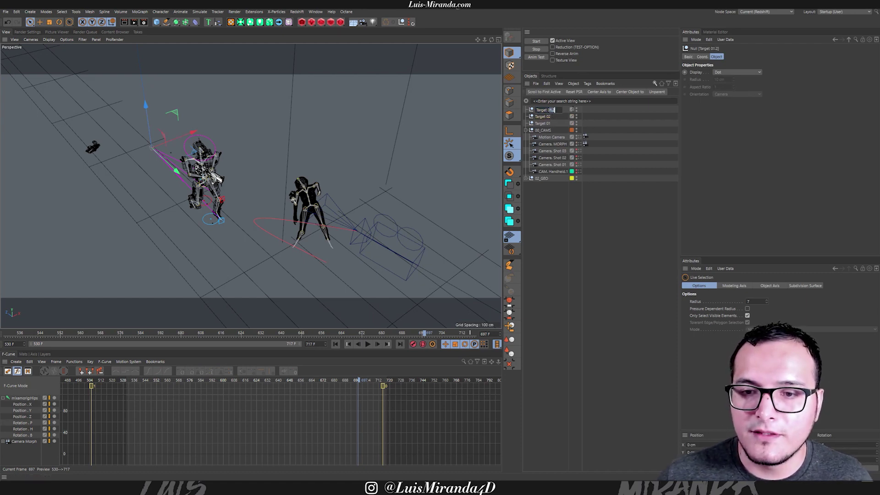
text(03)
key(Return)
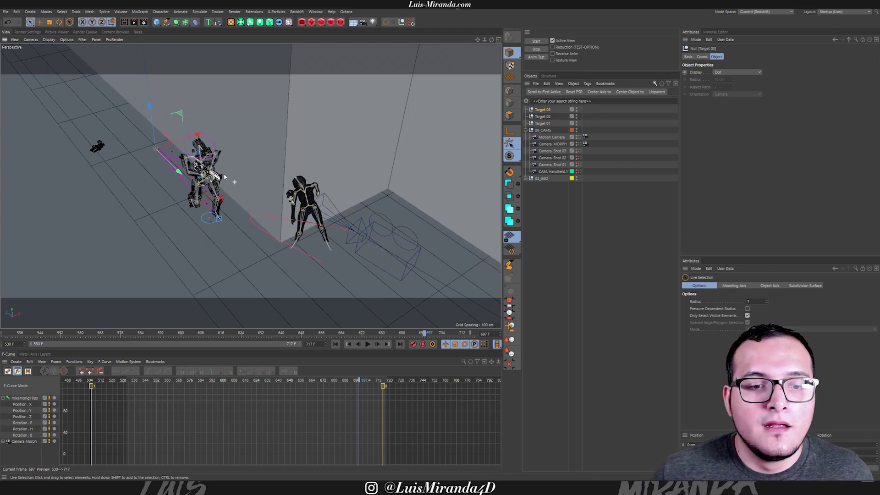
Step: Go to frame 544 and set the display shape of all three target nulls to Circle
alt+drag(220, 175, 261, 227)
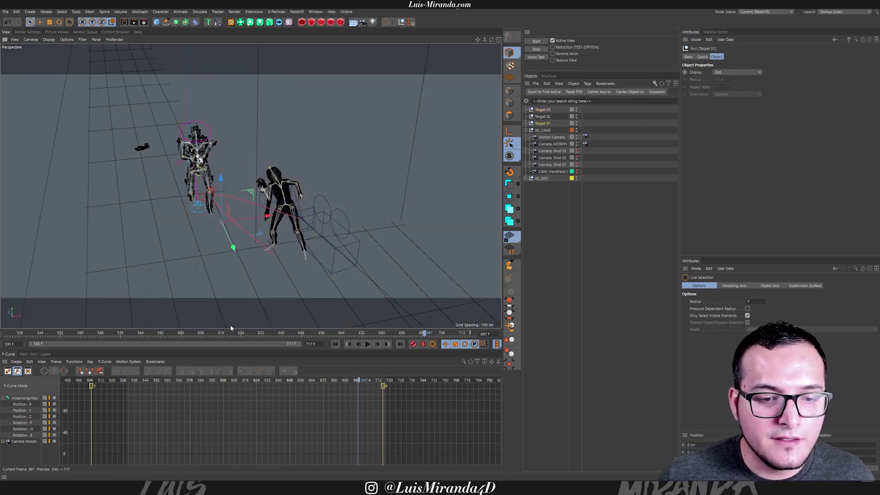
drag(226, 333, 39, 330)
scroll(256, 217, up, 5)
alt+drag(255, 217, 234, 204)
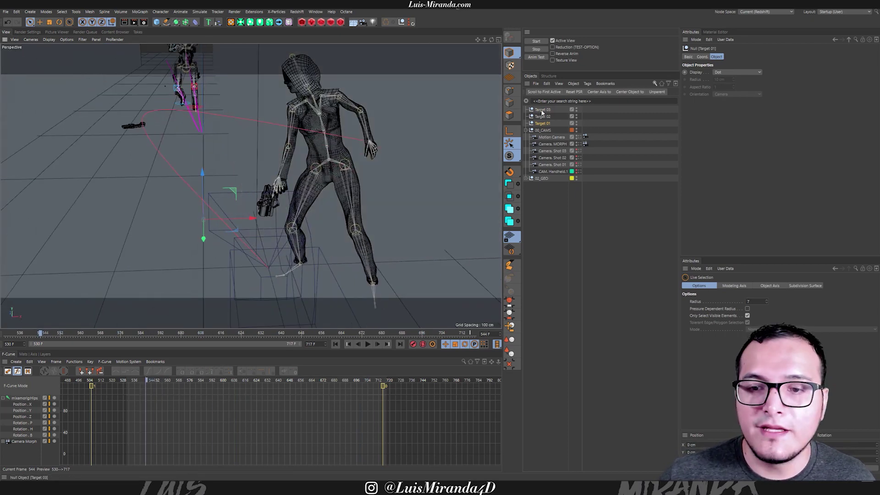
shift+click(542, 110)
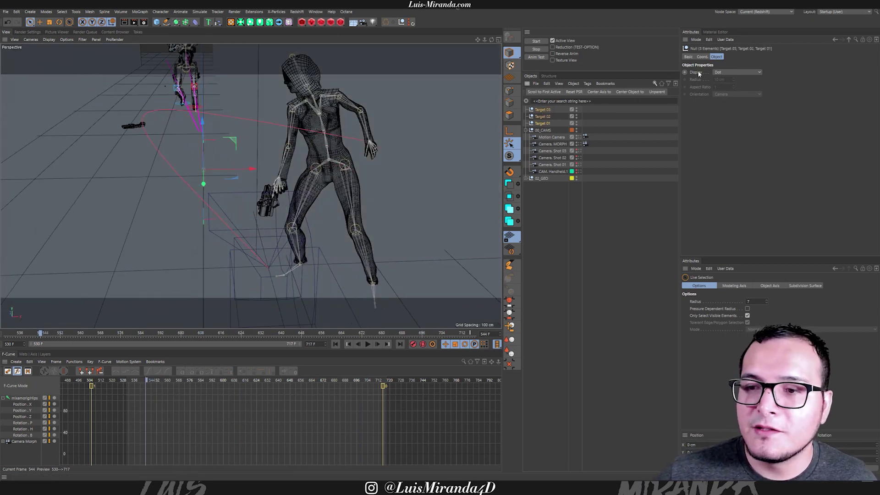
click(733, 73)
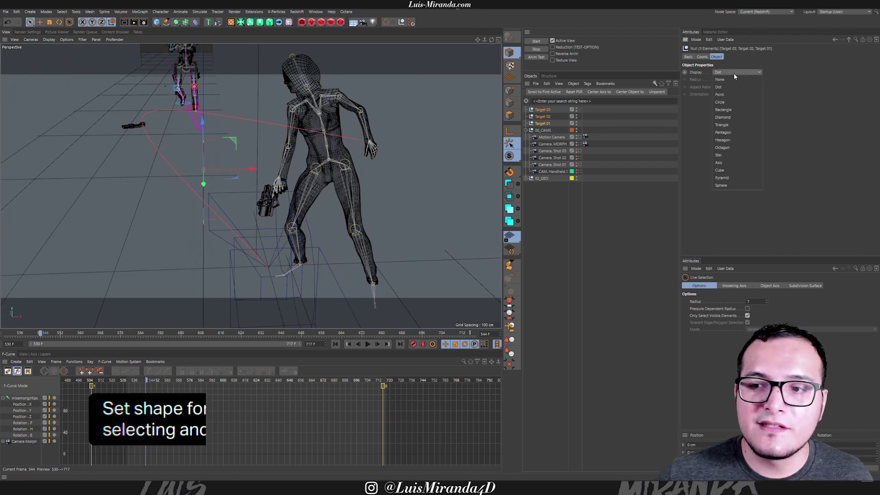
click(729, 102)
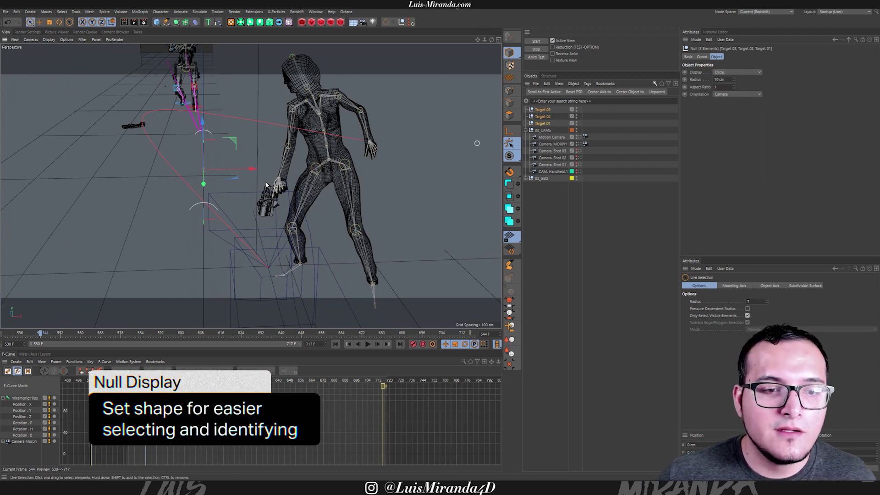
Step: Position the Target 01 null at the gun in the hooded character's hand
mouse_move(270, 184)
alt+mouse_down()
mouse_move(231, 203)
mouse_move(262, 188)
mouse_move(293, 200)
mouse_move(397, 196)
alt+mouse_up()
click(598, 125)
click(543, 123)
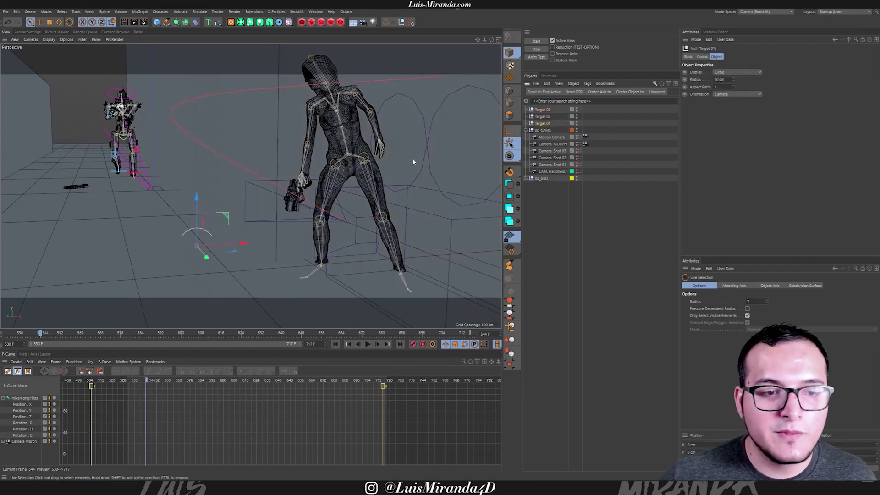
drag(210, 196, 201, 146)
alt+drag(241, 184, 347, 245)
alt+drag(311, 218, 368, 234)
drag(322, 192, 322, 186)
alt+drag(284, 202, 249, 186)
alt+drag(317, 208, 387, 223)
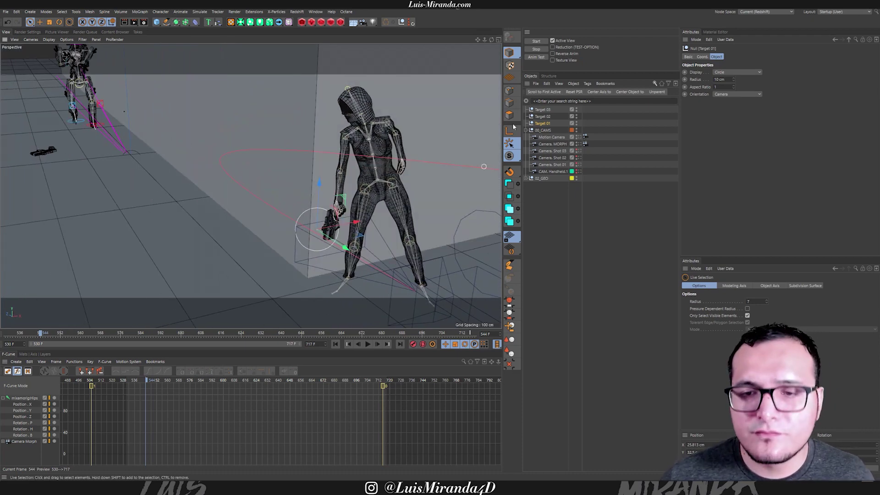
Step: Position the Target 02 null in front of the hooded character's face
click(543, 117)
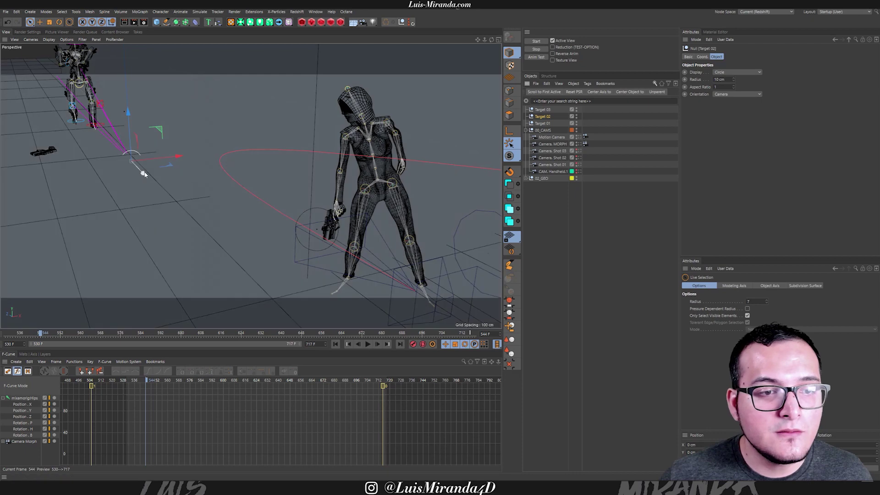
drag(143, 174, 378, 268)
drag(274, 261, 304, 100)
drag(316, 146, 355, 141)
alt+right_drag(354, 131, 379, 134)
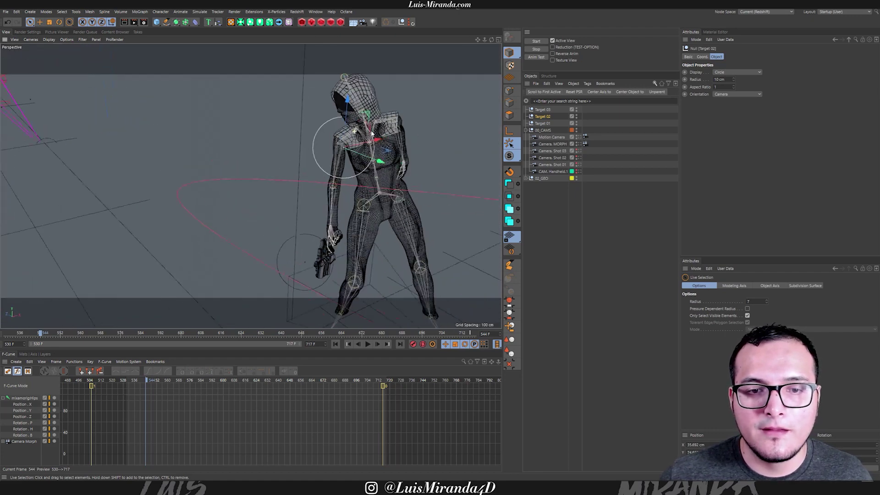
alt+drag(379, 133, 407, 158)
drag(367, 109, 378, 83)
alt+drag(378, 91, 319, 148)
Step: Raise the Target 03 null off the floor near the robot character
click(544, 110)
drag(183, 161, 270, 93)
alt+drag(321, 131, 295, 115)
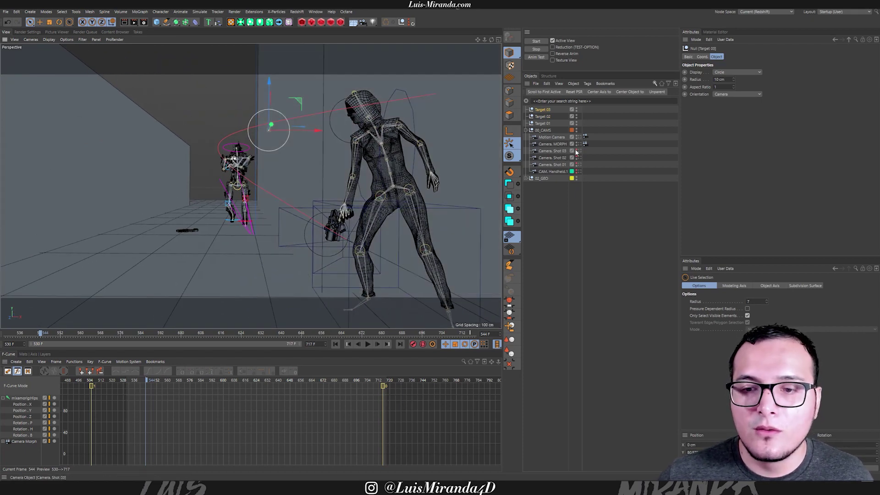
Step: Look through Motion Camera and link Target 01, Target 02 and Target 03 to its tag's Target A1, Target A2 and Target B1
click(579, 138)
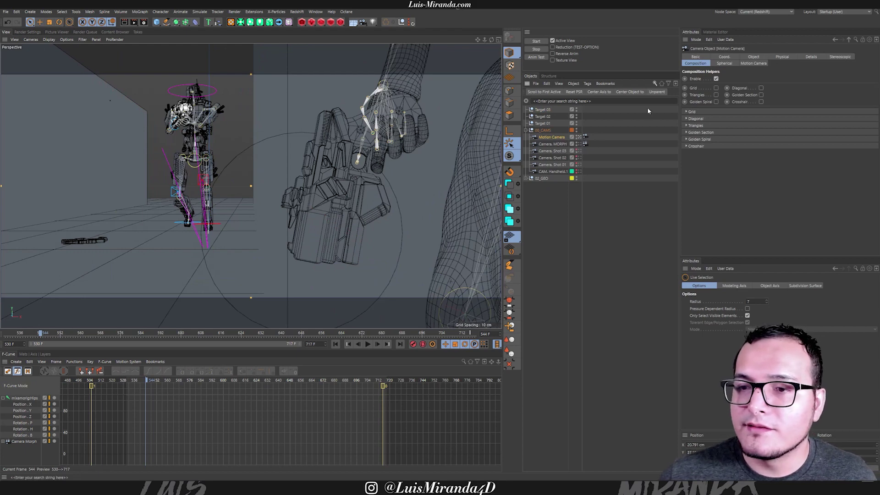
click(584, 137)
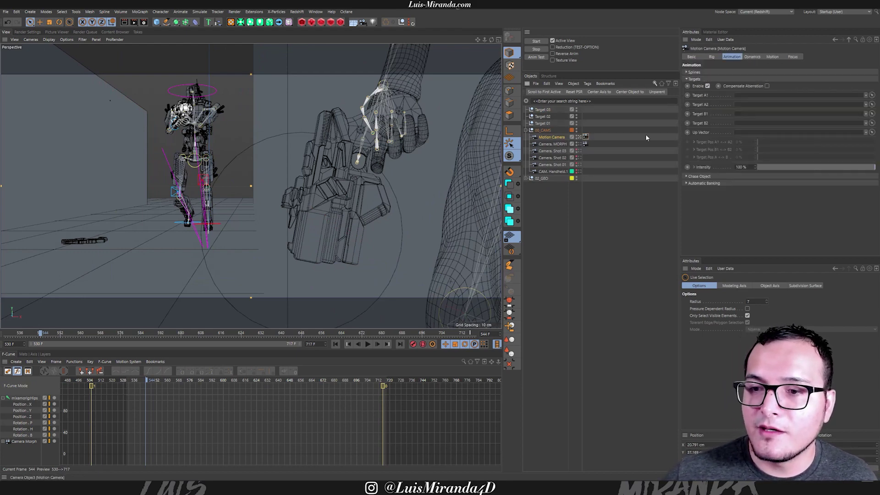
click(550, 124)
drag(747, 98, 747, 105)
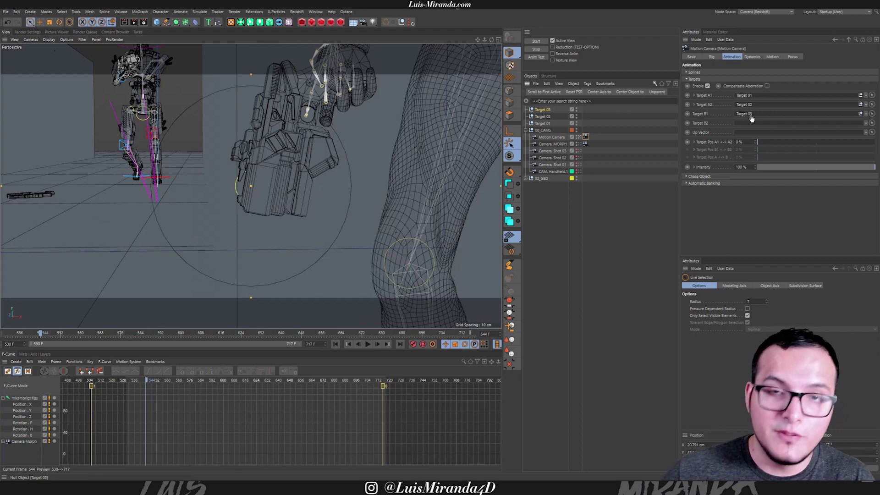
drag(751, 117, 752, 116)
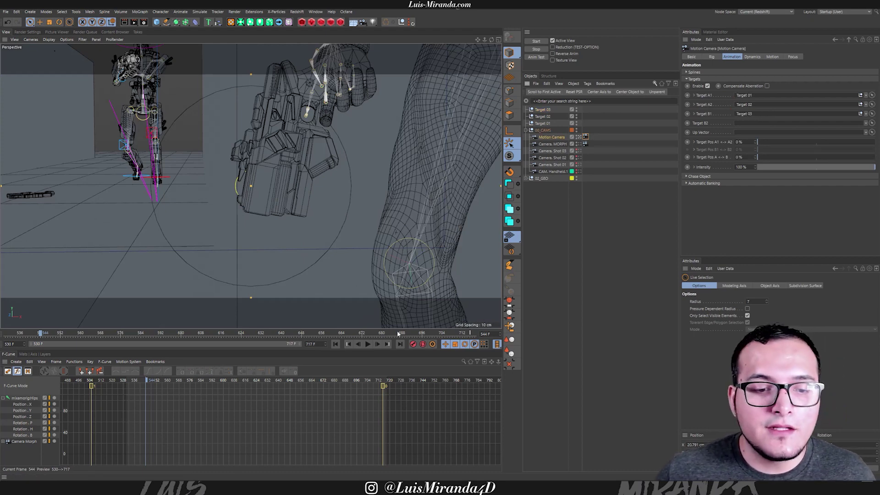
Step: Find the start of the Camera Morph blend curve and keyframe the Motion Camera tag's Target Pos A1 <-> A2 at 0% on frame 548
drag(149, 383, 112, 352)
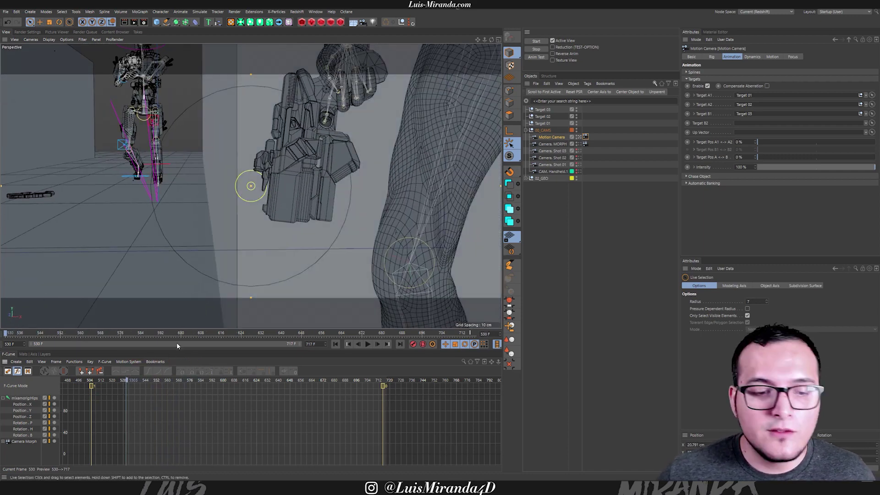
drag(144, 382, 133, 370)
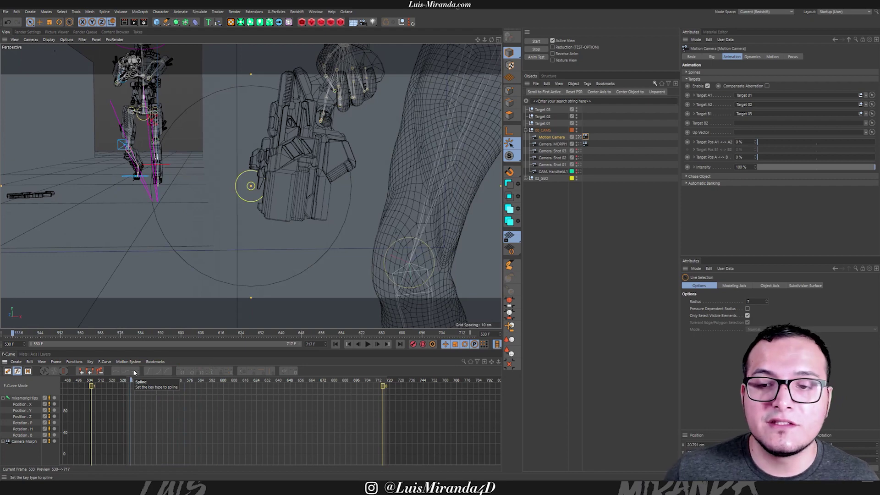
click(586, 144)
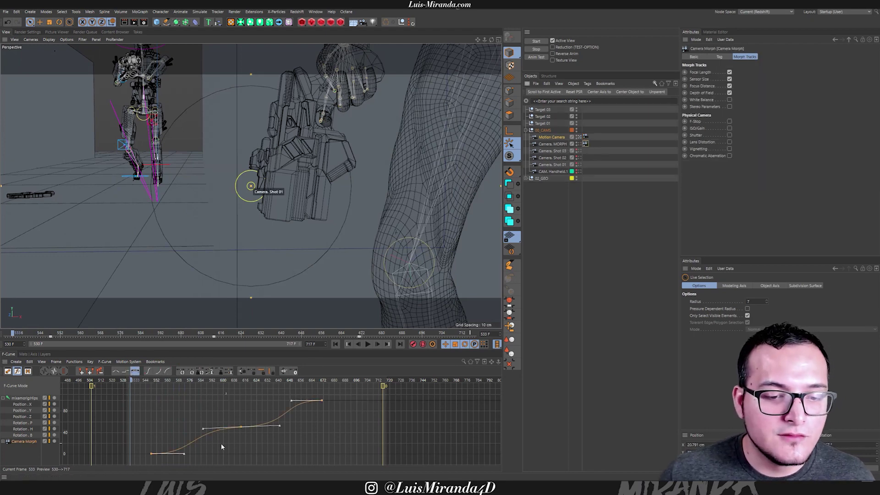
drag(130, 381, 150, 385)
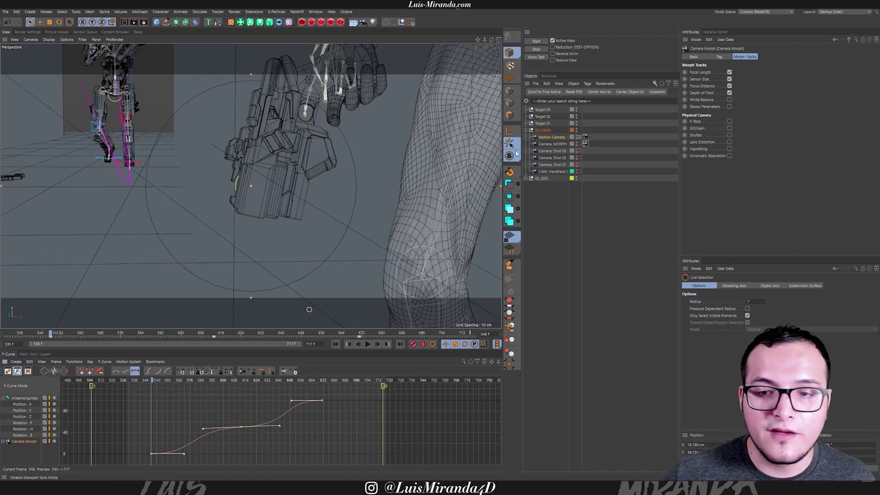
click(585, 137)
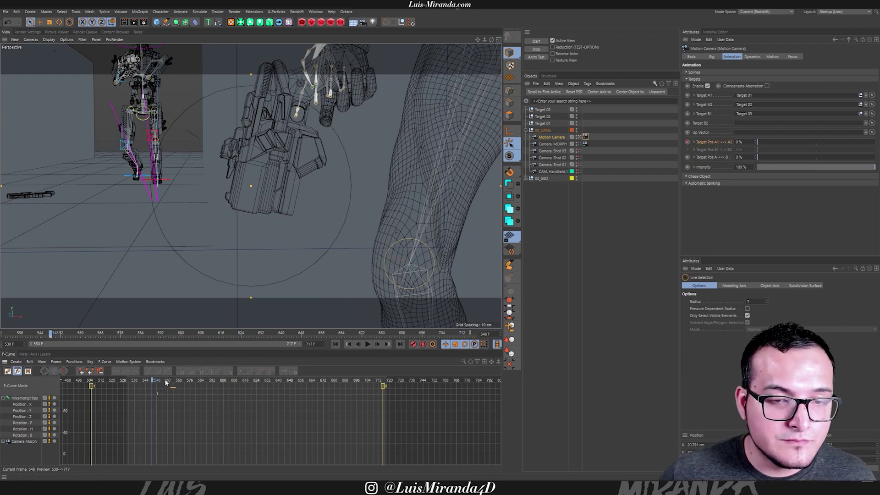
Step: Keyframe Target Pos A1 <-> A2 at 100% on frame 604
drag(155, 380, 230, 382)
drag(775, 144, 873, 143)
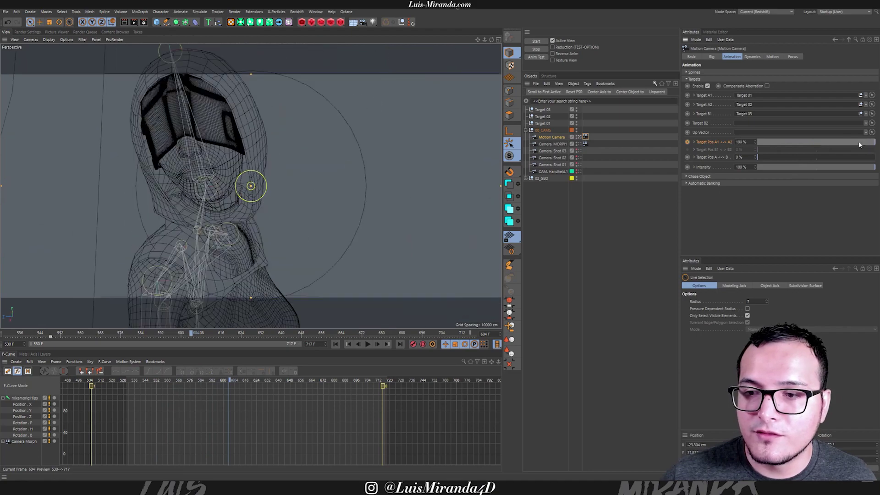
click(687, 142)
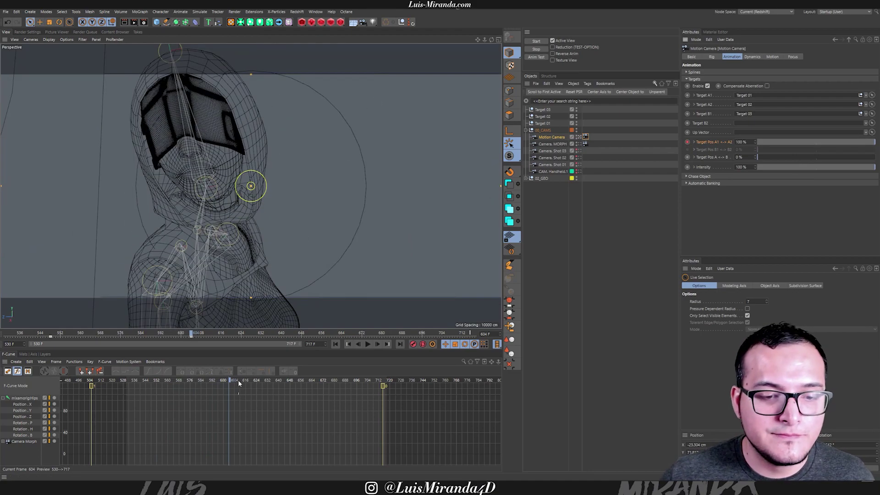
Step: Keyframe Target Pos A <-> B at 0% after the face shot and at 100% on frame 675
drag(233, 383, 329, 384)
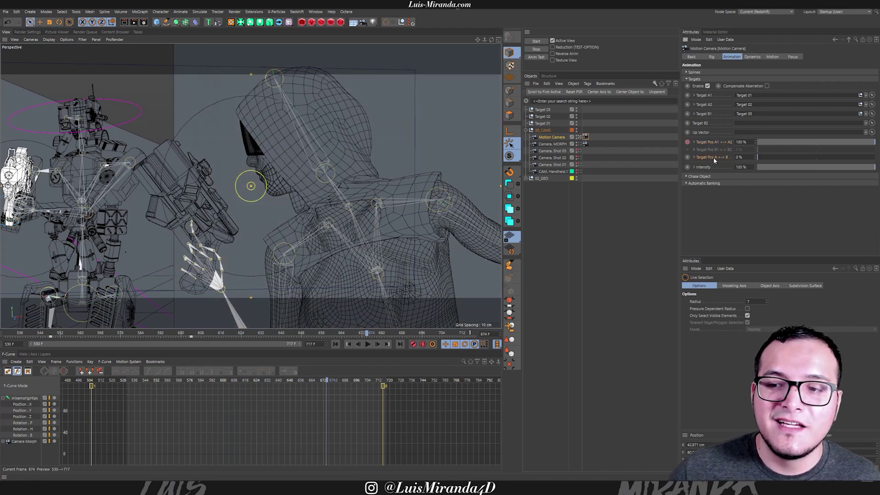
mouse_move(320, 384)
mouse_down()
mouse_move(244, 374)
mouse_move(328, 382)
mouse_up()
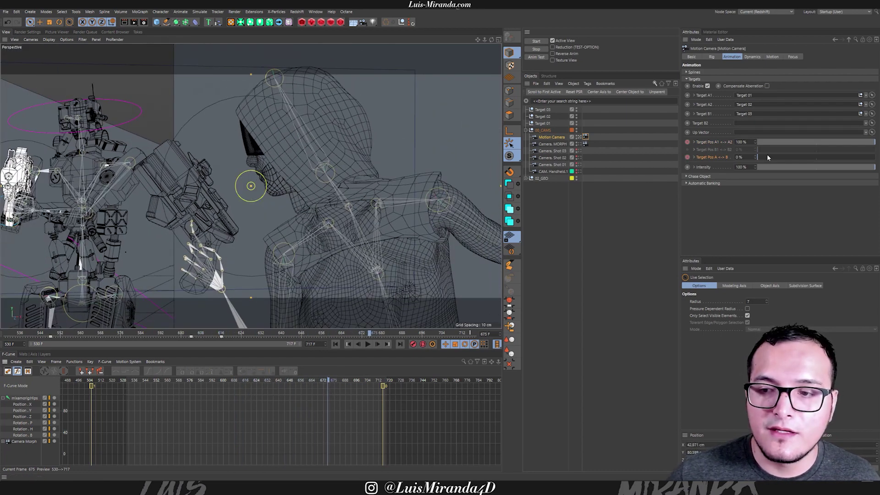
drag(767, 158, 873, 158)
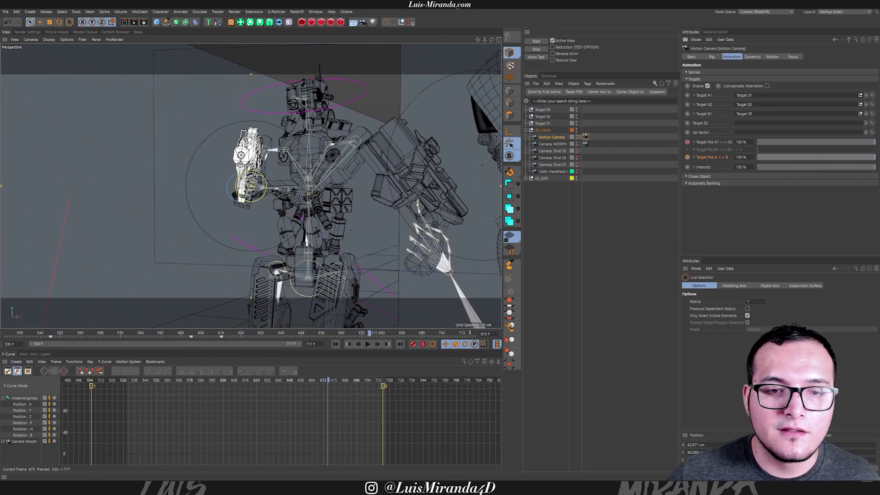
click(687, 158)
Step: Add the Motion Camera tag to the F-Curve timeline and compare its target position curves with the Camera Morph blend curve
drag(291, 380, 261, 381)
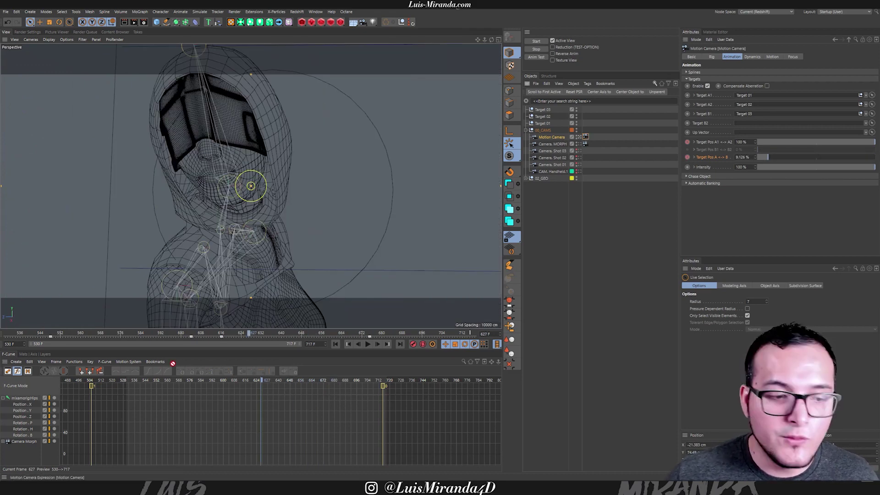
drag(16, 454, 24, 454)
click(20, 443)
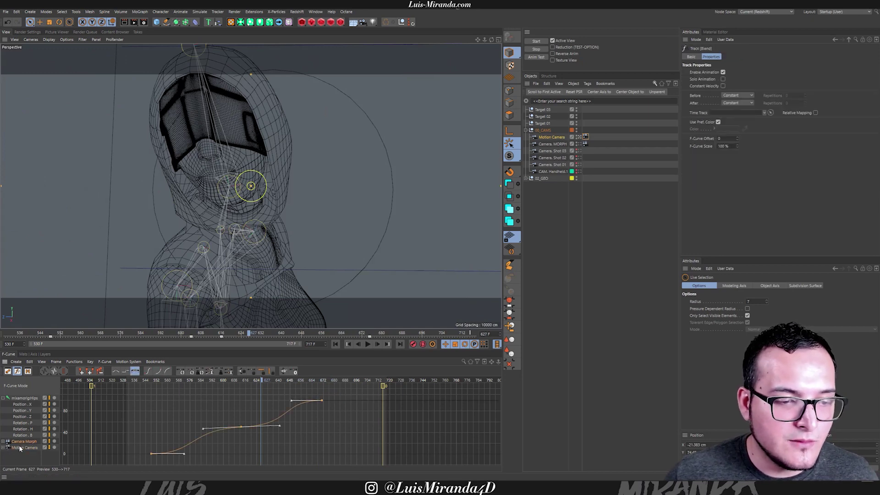
shift+click(20, 448)
scroll(248, 423, down, 1)
alt+middle_drag(236, 416, 249, 393)
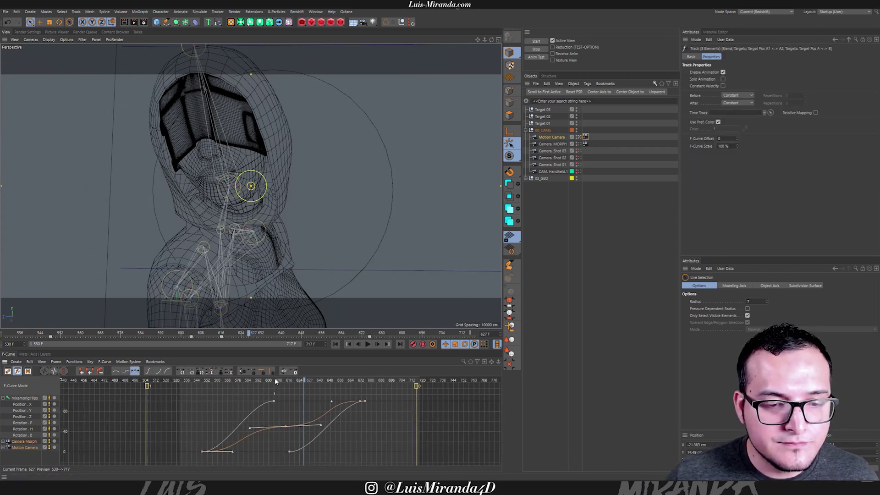
drag(277, 381, 285, 381)
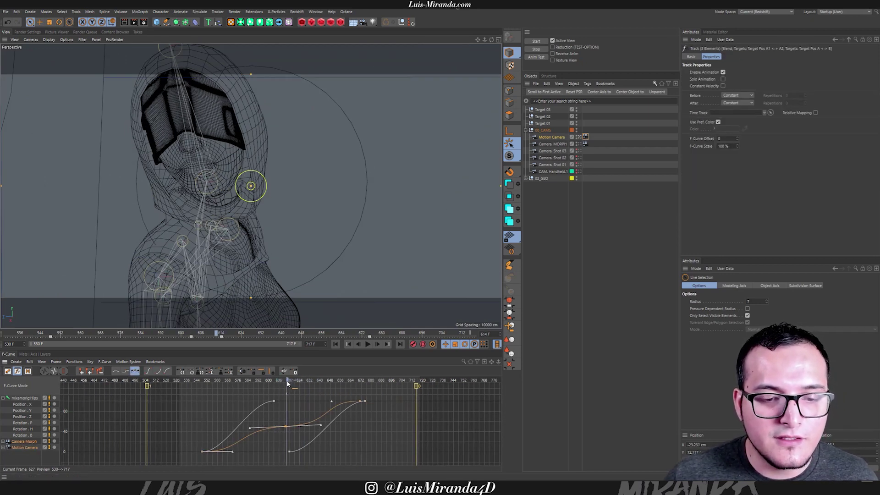
Step: Align the target curves with the blend curve: A1 <-> A2 end and A <-> B start at frame 613, A <-> B end at 671; play it back
click(273, 401)
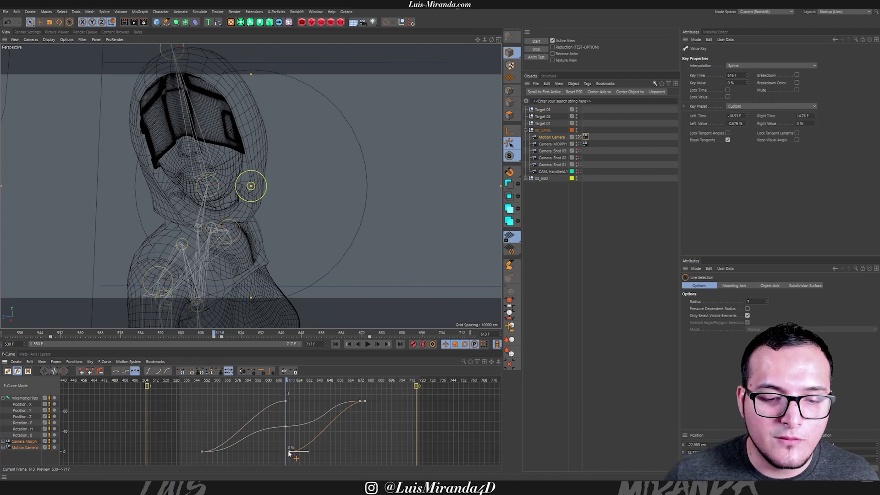
click(358, 381)
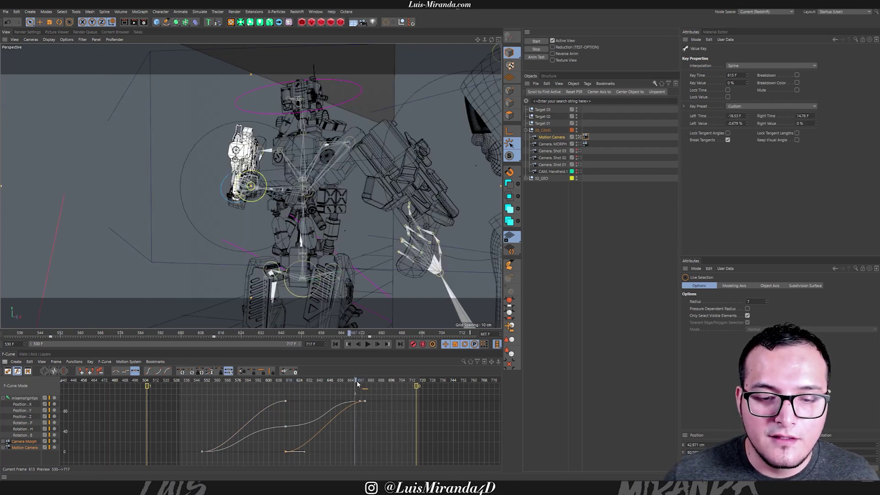
click(365, 401)
drag(365, 402, 359, 402)
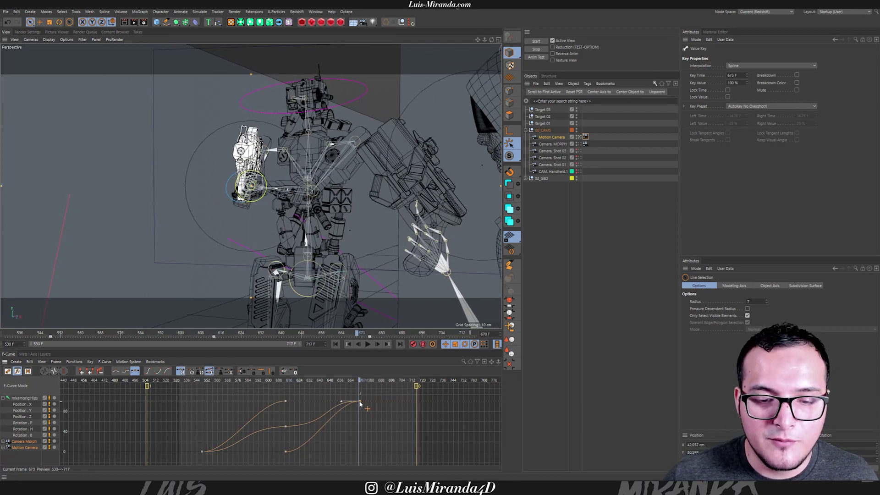
key(F8)
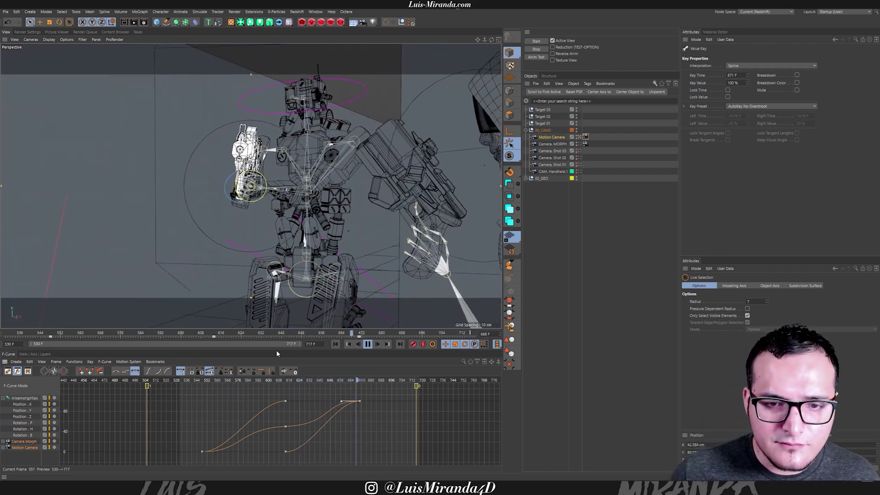
key(F8)
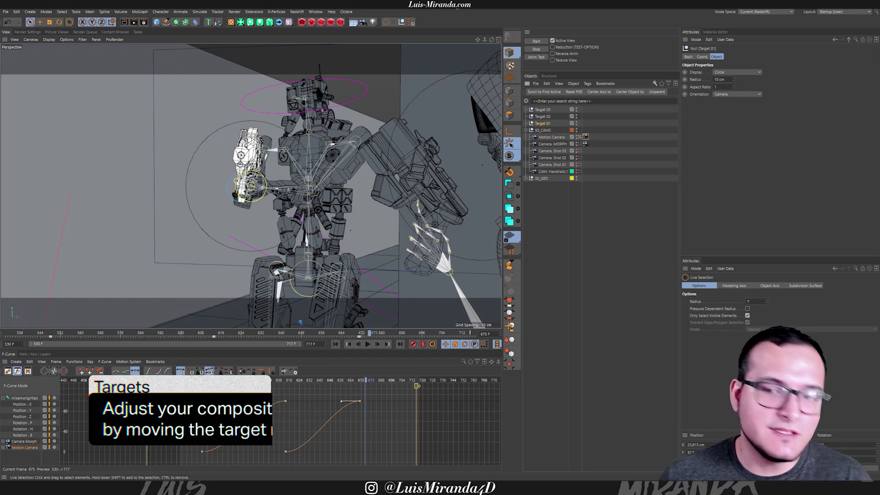
Step: At frame 545, move Target 01 to reframe the gun shot and enable Motion Camera's Grid and Golden Spiral composition helpers
click(545, 110)
click(207, 378)
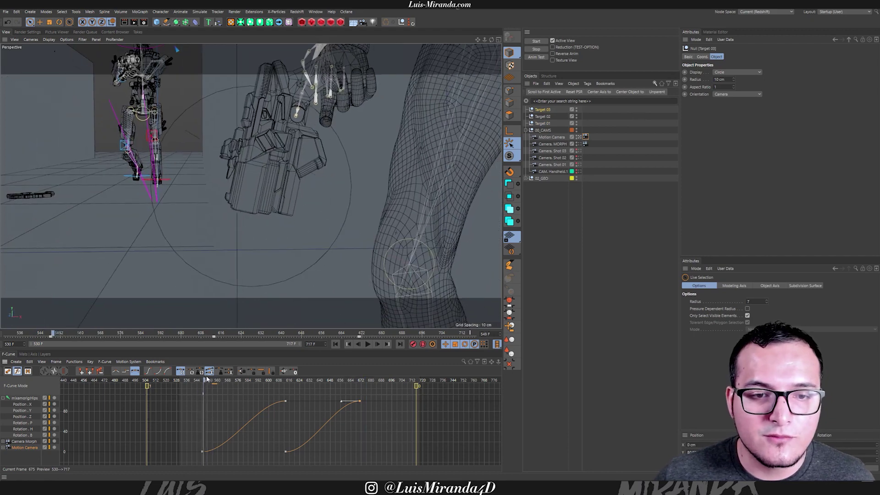
drag(207, 378, 198, 380)
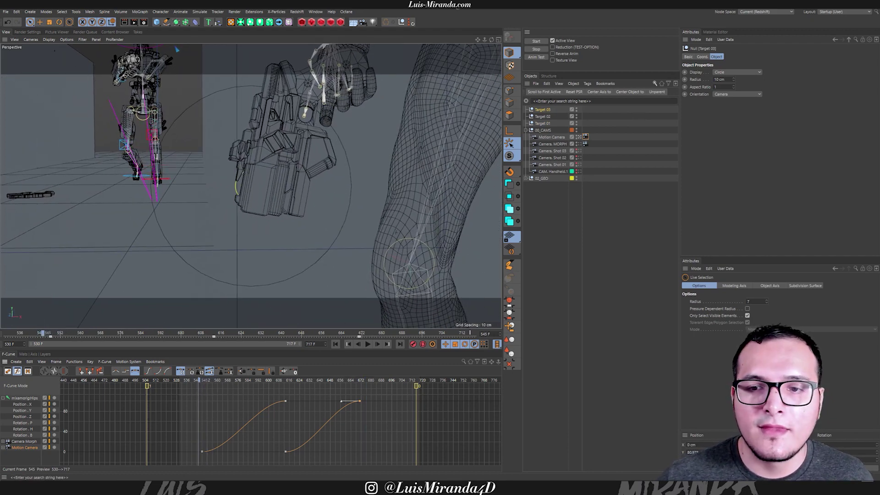
drag(251, 139, 262, 121)
drag(298, 186, 279, 185)
click(552, 137)
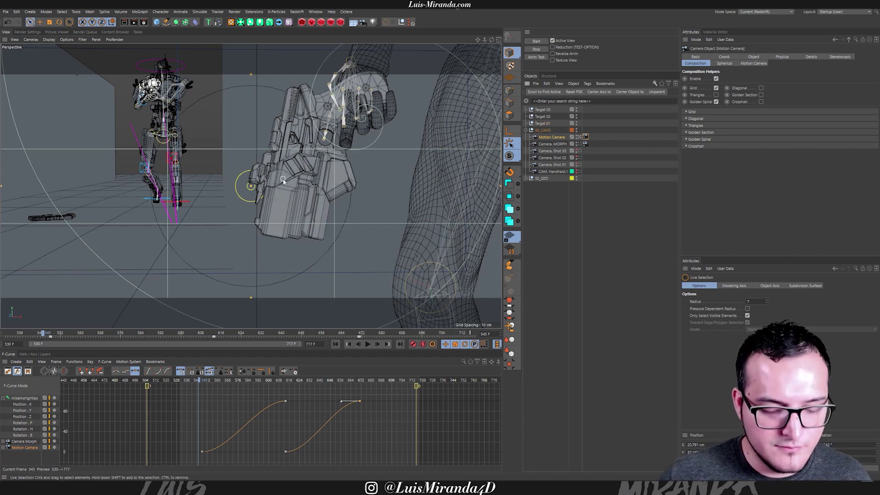
Step: Fine-tune Target 01's sideways and vertical position to compose the gun shot against the composition guides
click(545, 125)
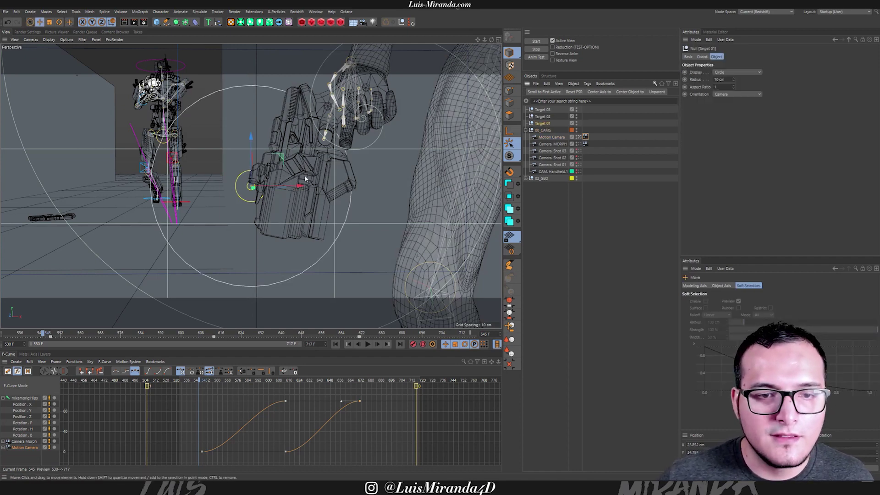
drag(269, 187, 280, 190)
drag(250, 140, 254, 119)
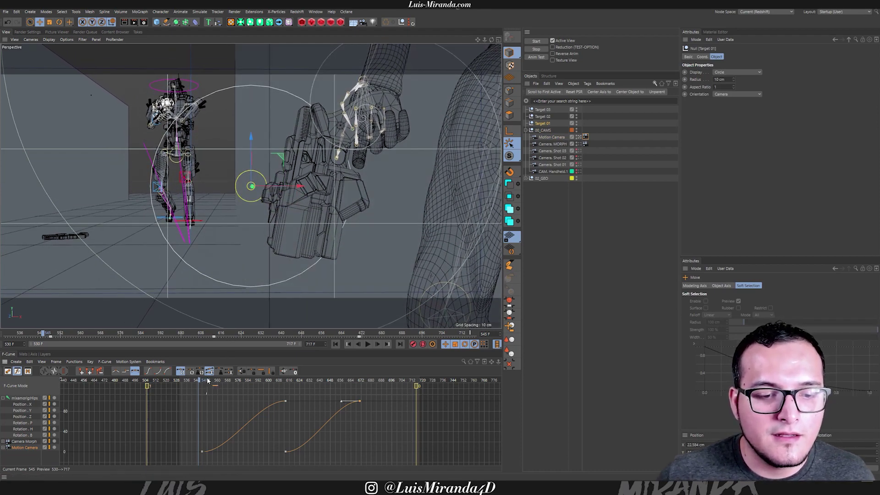
Step: At frame 612, raise Target 02 so the woman's face sits lower in the composition guides
drag(213, 380, 280, 379)
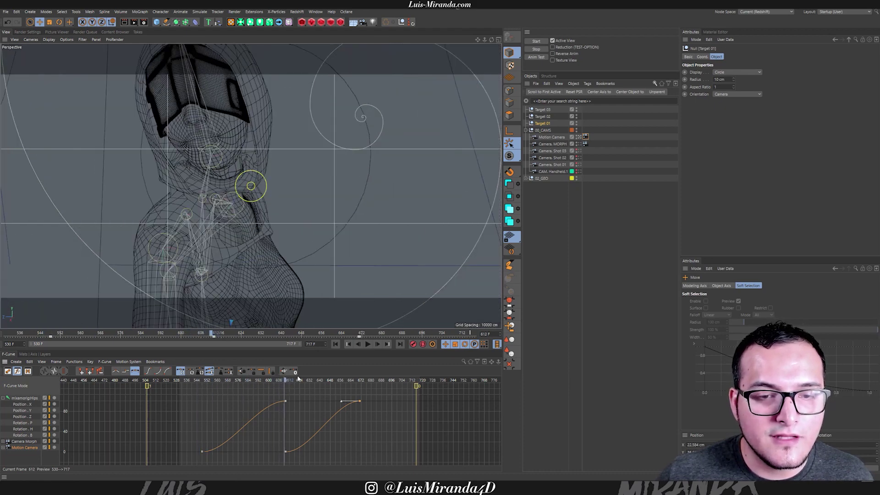
click(542, 117)
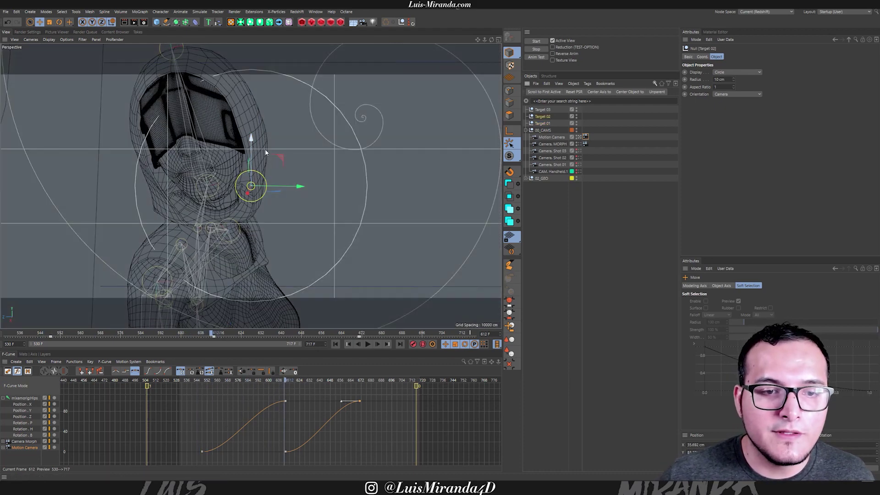
mouse_move(297, 135)
mouse_down()
mouse_move(308, 127)
mouse_move(301, 128)
mouse_up()
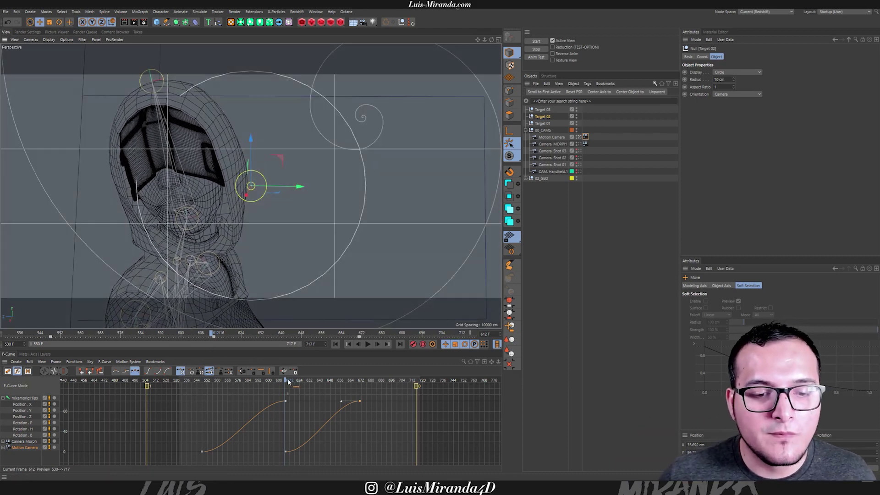
Step: At frame 672, shift Target 03 sideways toward the woman and adjust its height to frame both her and the robot
drag(288, 381, 369, 386)
click(550, 110)
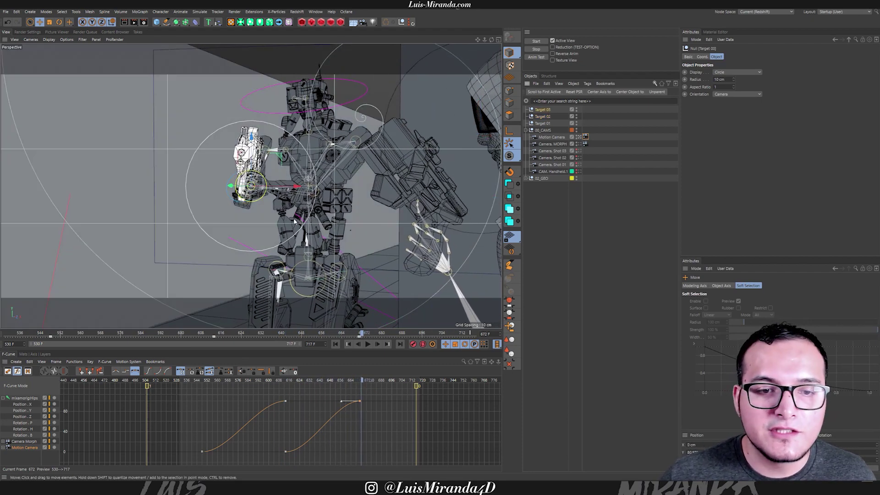
drag(297, 189, 430, 191)
drag(252, 138, 261, 121)
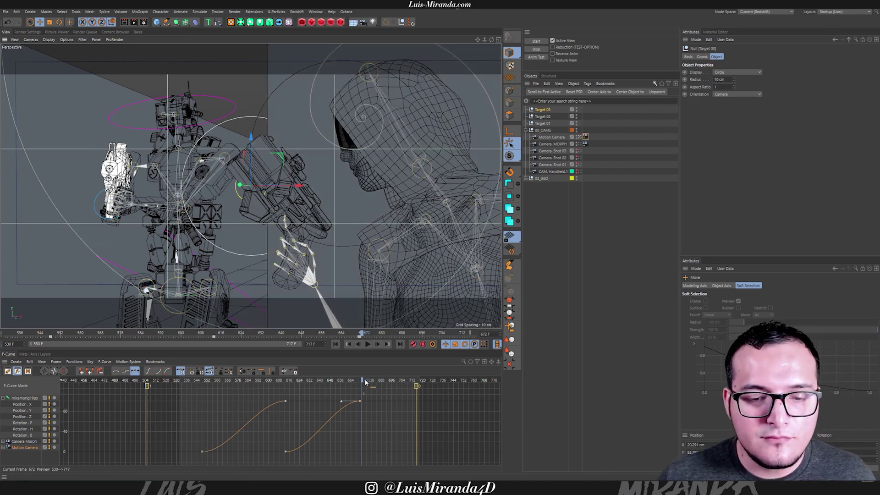
Step: Delay the 0% key of Target Pos A <-> B to frame 634, checking the face-to-robot transition in playback
drag(345, 382, 185, 378)
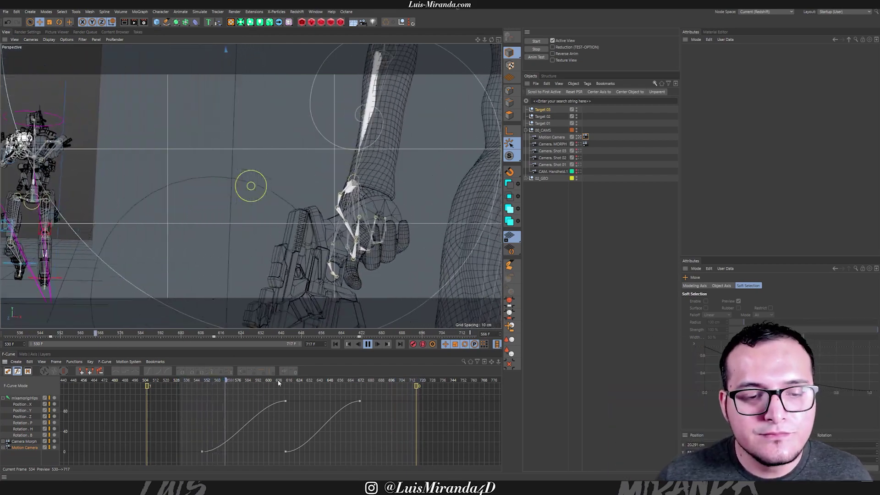
drag(341, 382, 320, 389)
key(F8)
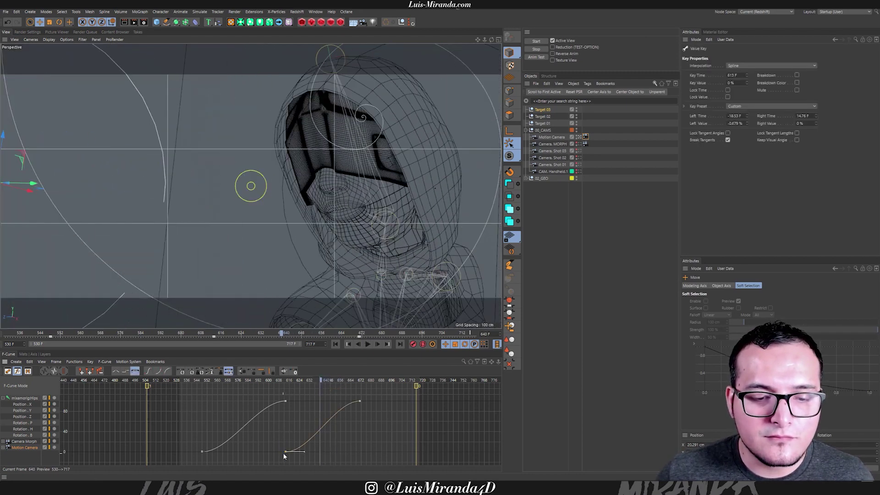
drag(287, 453, 301, 454)
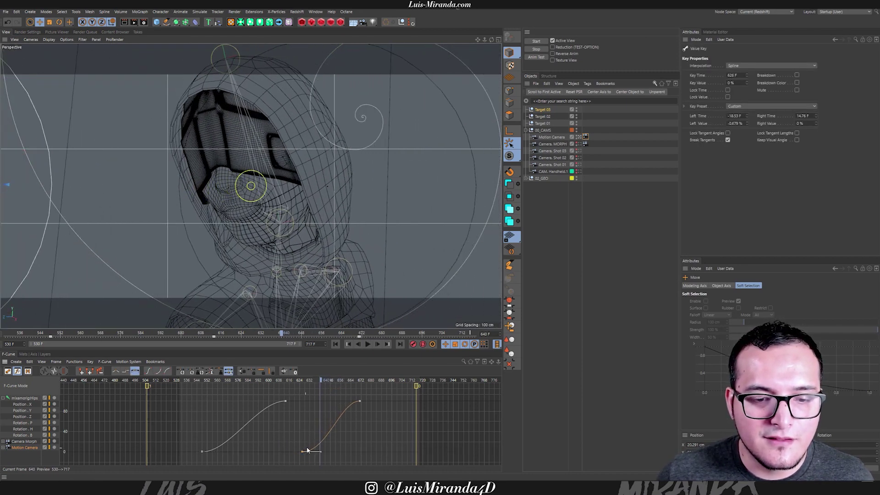
key(F8)
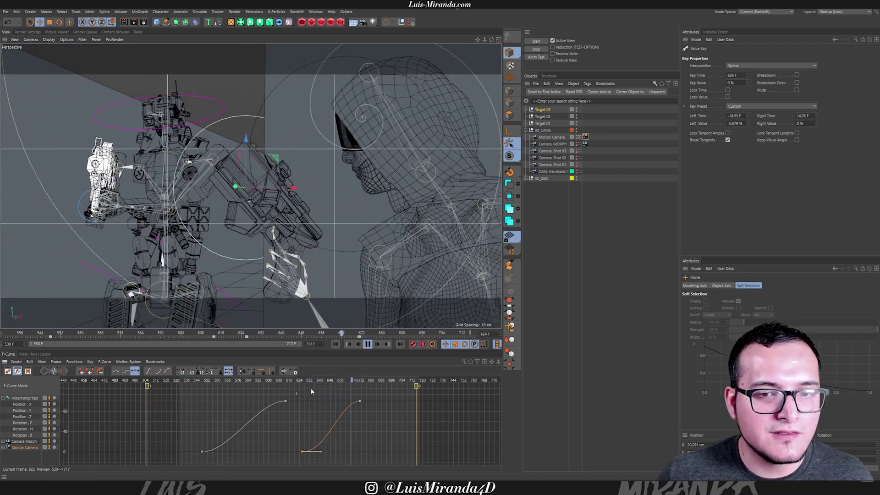
click(312, 381)
drag(312, 382, 323, 383)
drag(302, 453, 312, 454)
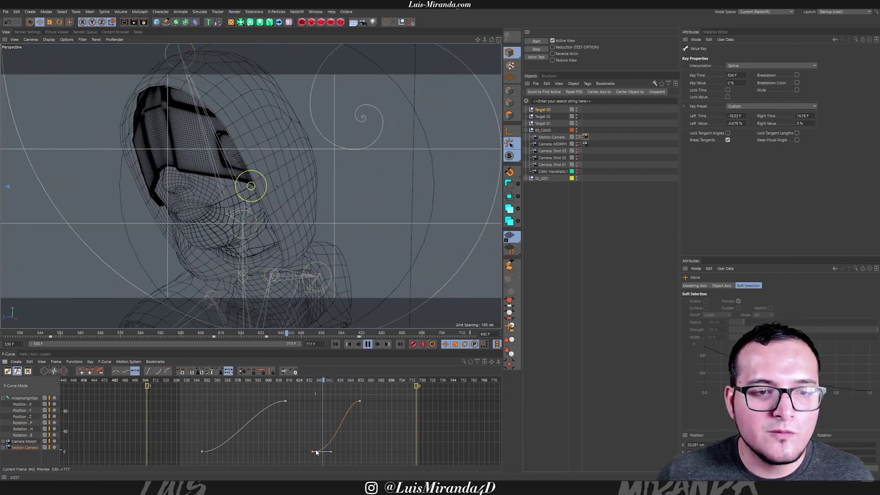
key(F8)
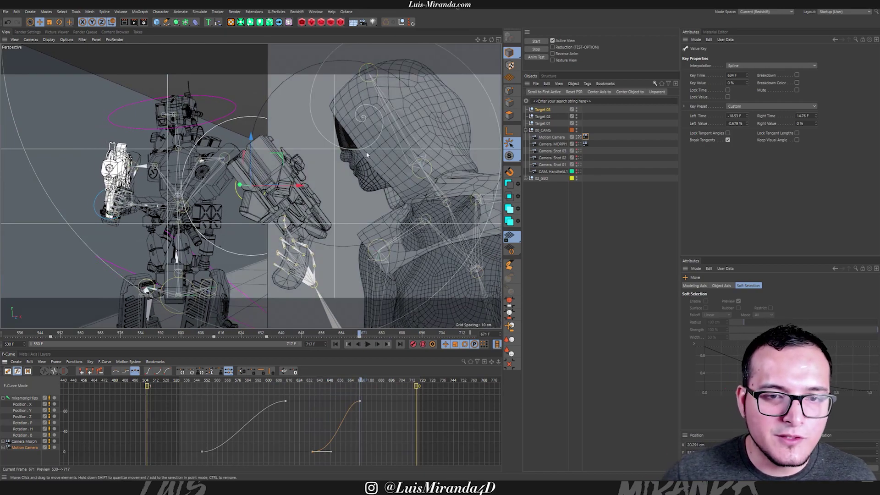
Step: Scrub back through the retimed camera move to the gun shot and play the animation
drag(361, 381, 305, 379)
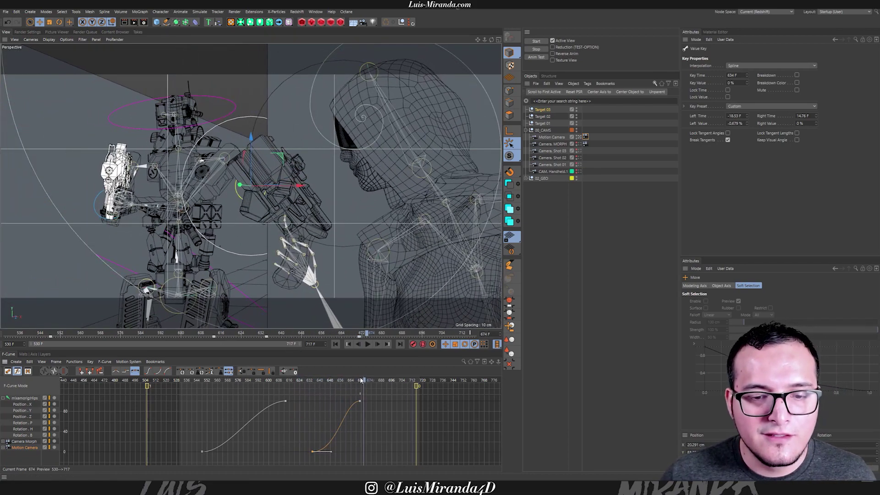
drag(362, 380, 205, 381)
key(F8)
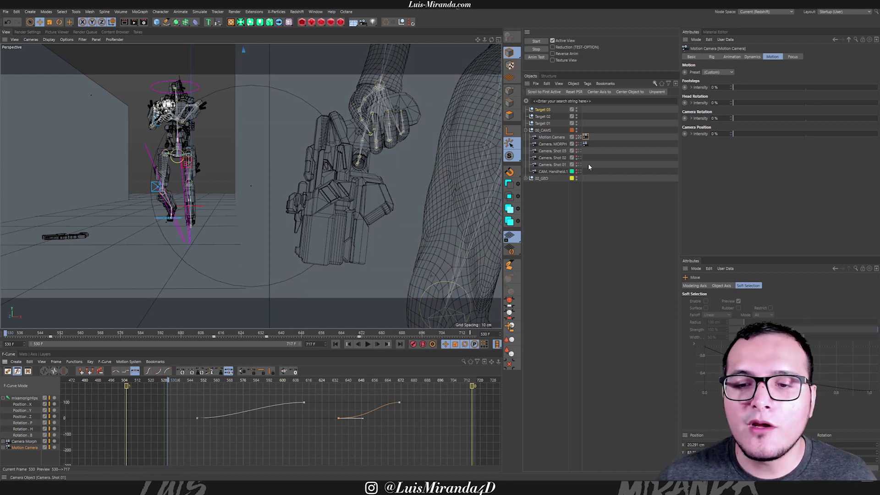
Step: Try reframing Camera Shot 01 with a wider view of the gun, the woman's leg and the robot
click(557, 165)
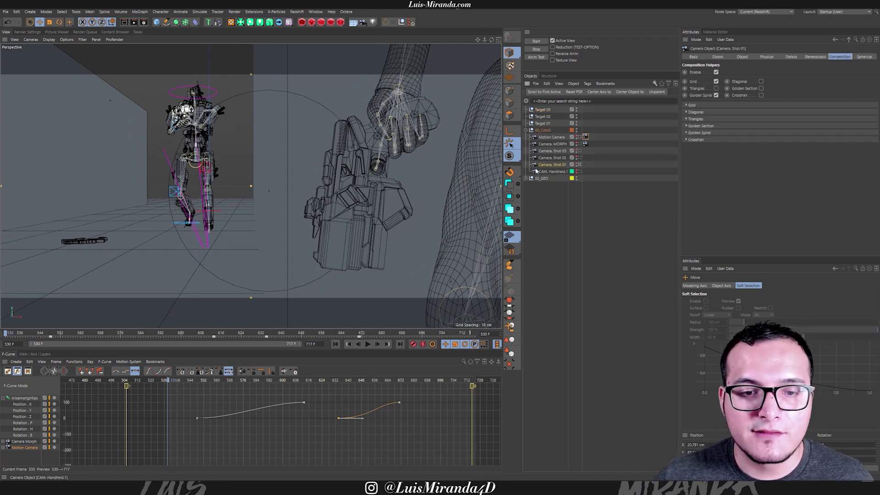
alt+right_drag(342, 205, 339, 203)
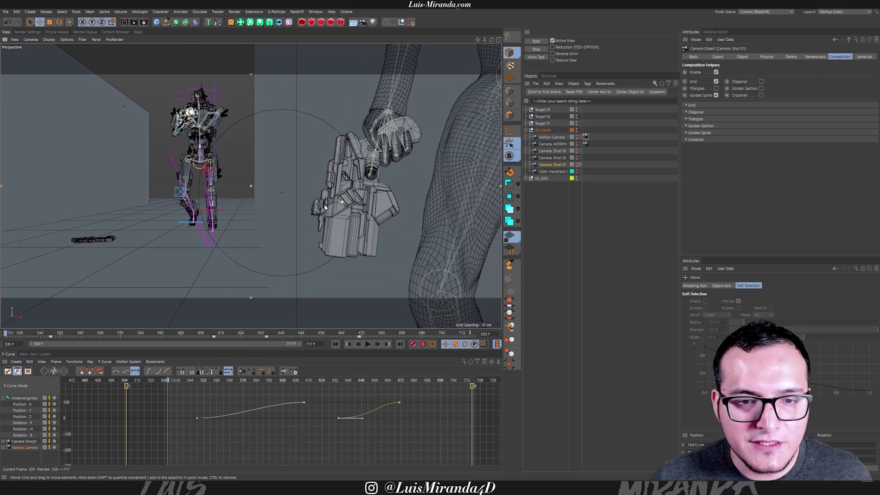
alt+middle_drag(344, 200, 310, 186)
alt+right_drag(311, 187, 302, 189)
mouse_move(302, 189)
alt+middle_down()
mouse_move(294, 204)
mouse_move(320, 190)
alt+middle_up()
mouse_move(319, 191)
alt+mouse_down()
mouse_move(330, 183)
mouse_move(321, 185)
alt+mouse_up()
alt+middle_drag(321, 183, 326, 185)
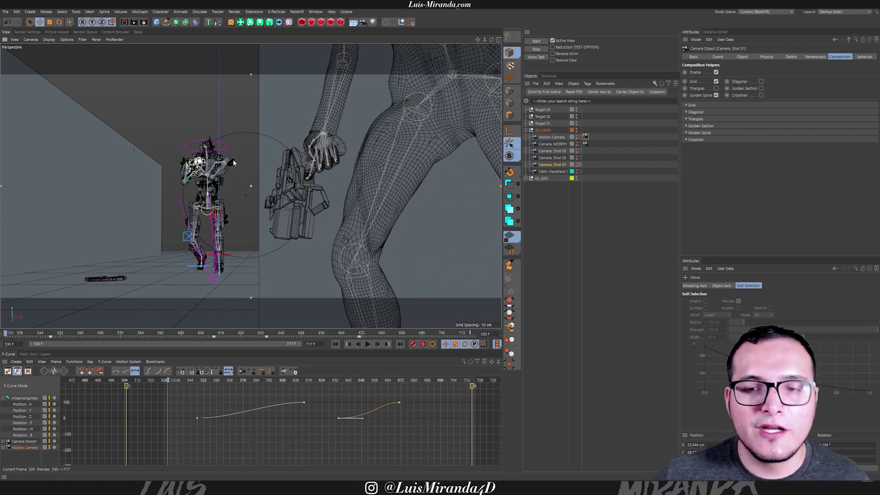
Step: Try reframing the woman through Camera Shot 02, then look through Camera Shot 03
click(580, 158)
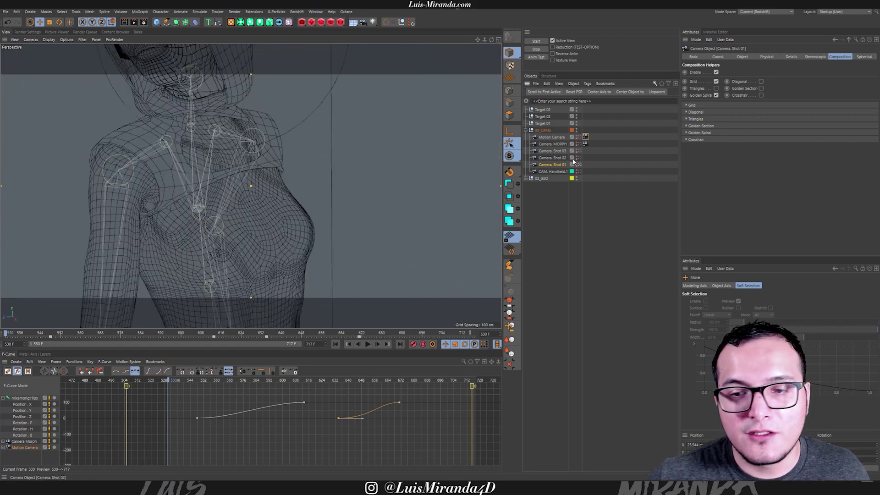
alt+drag(191, 171, 188, 131)
alt+right_drag(176, 140, 239, 126)
alt+drag(238, 127, 224, 170)
click(582, 145)
click(579, 152)
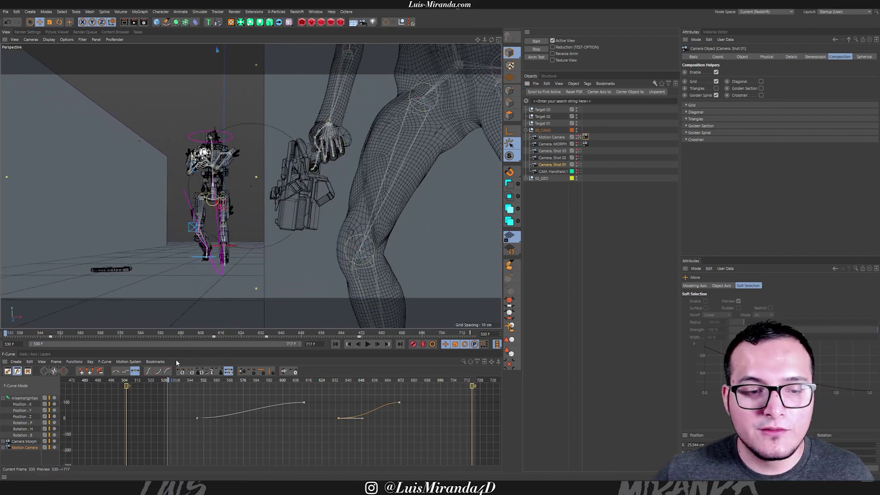
Step: Play back the camera move with the altered shot framing and undo the shot camera changes
key(F8)
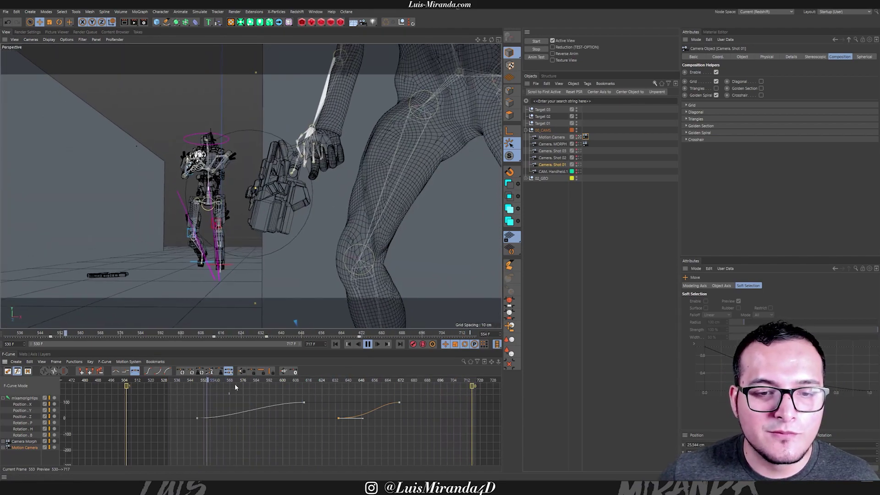
key(F8)
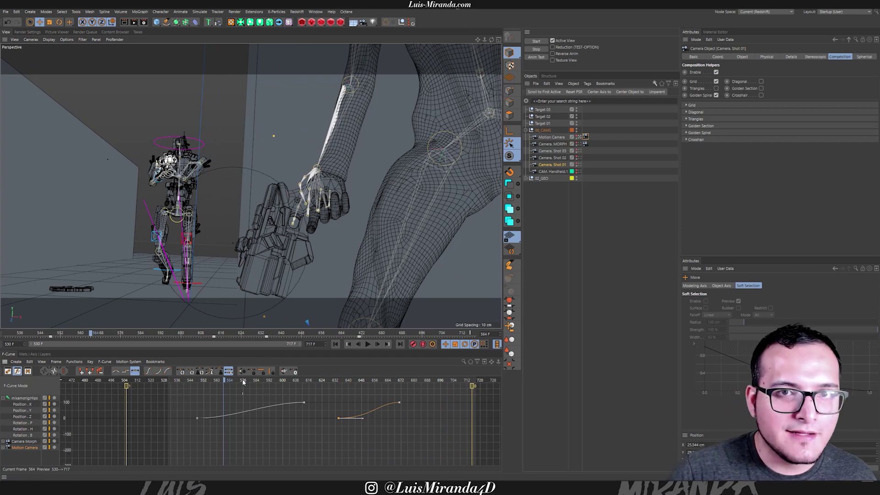
key(ctrl+z)
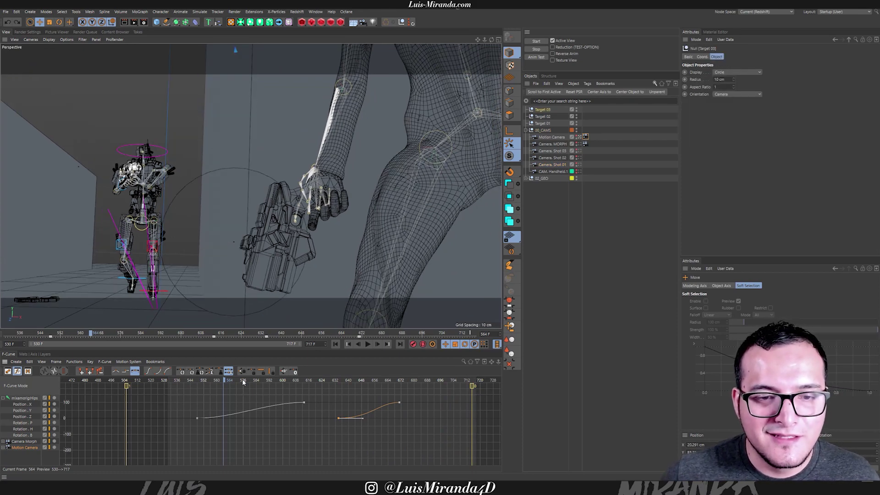
key(ctrl+z)
Step: Return to the start of the animation and play back the opening gun shot with the restored framing
key(F8)
click(166, 381)
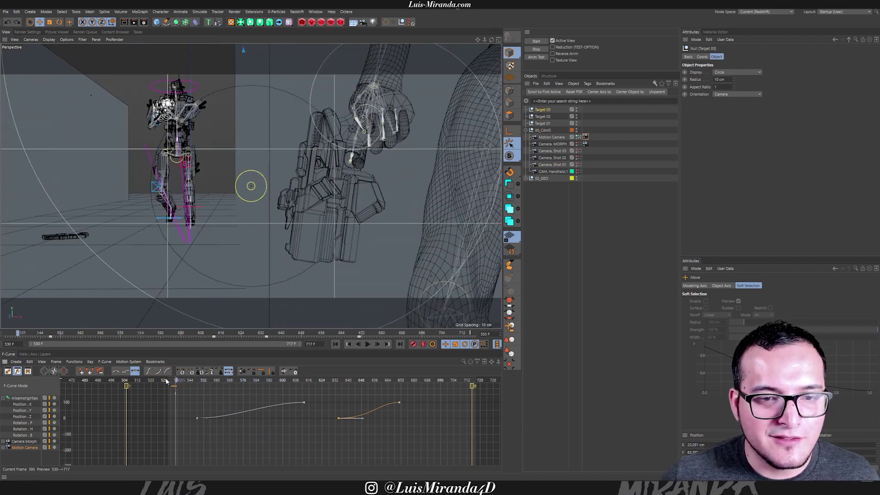
key(F8)
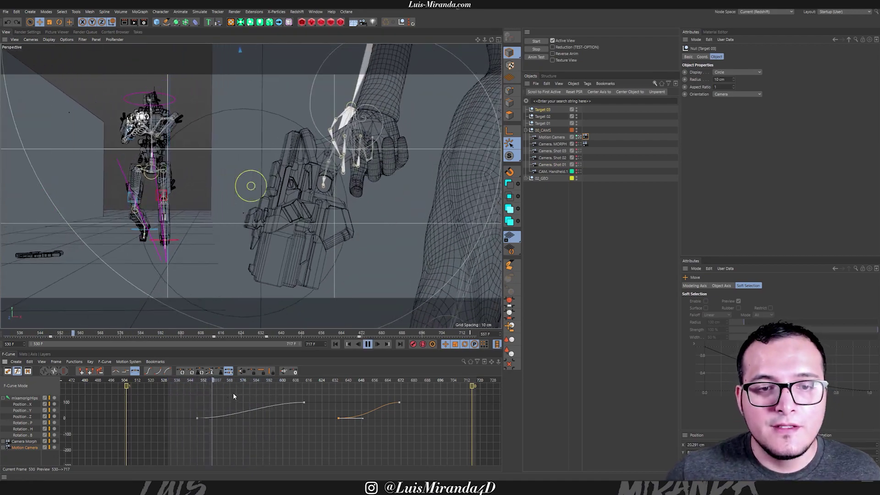
key(F8)
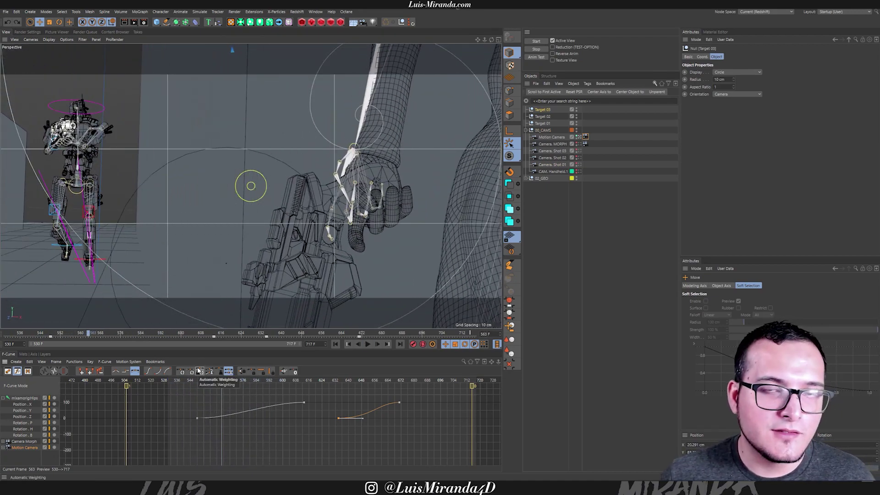
Step: Set the Motion Camera tag's motion preset to Dogma Cam and play back the camera shake
click(576, 136)
click(585, 137)
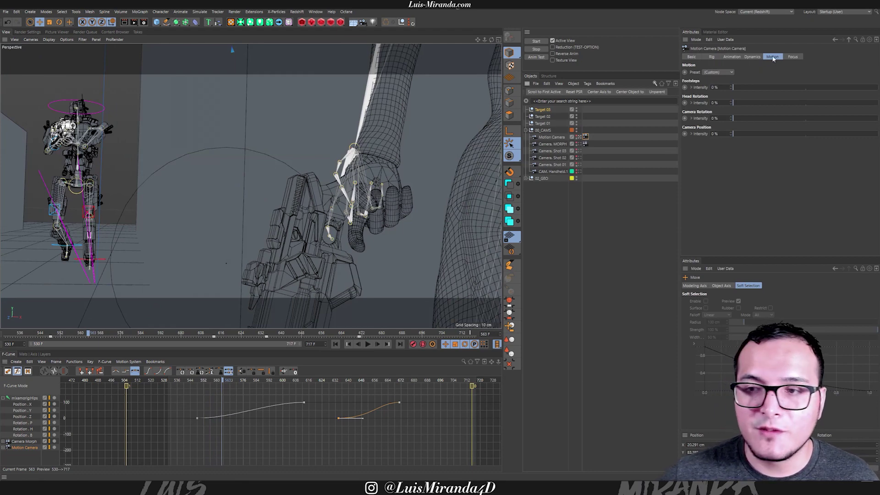
click(708, 72)
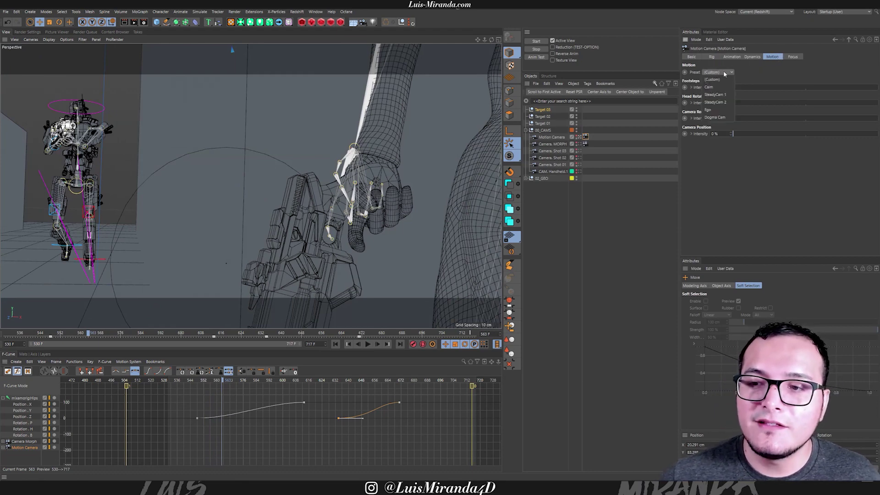
click(718, 117)
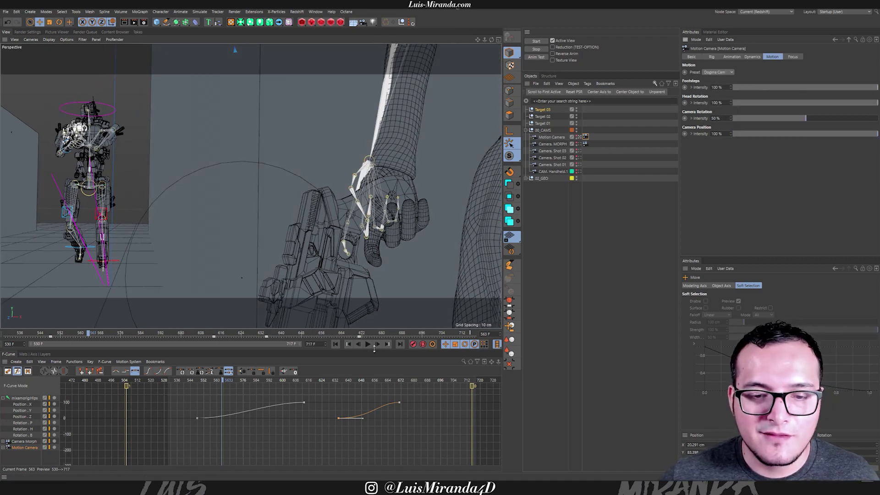
click(368, 344)
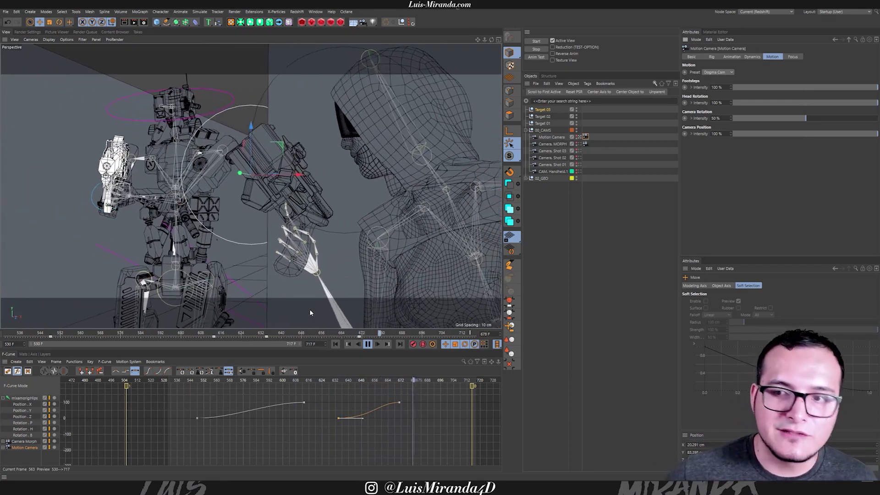
Step: Set the motion intensities to 14% for Footsteps, 14% for Head Rotation, 15% for Camera Rotation and 16% for Camera Position
click(753, 87)
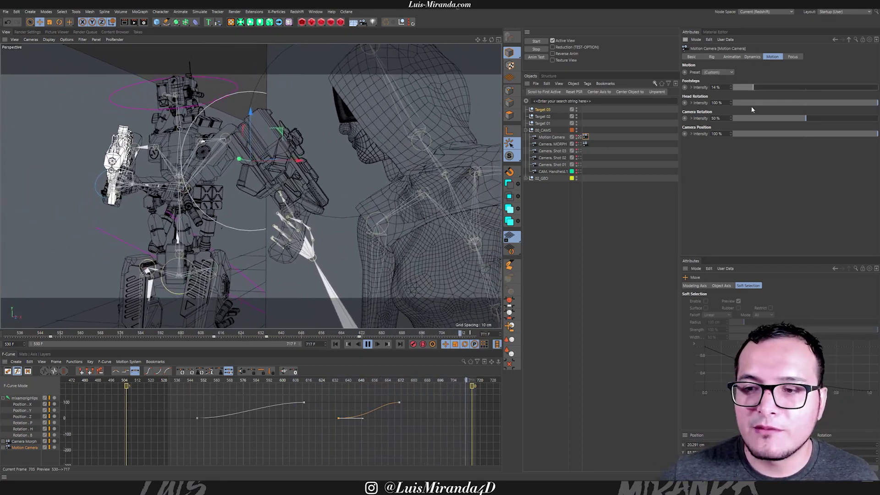
click(753, 102)
click(754, 118)
click(755, 133)
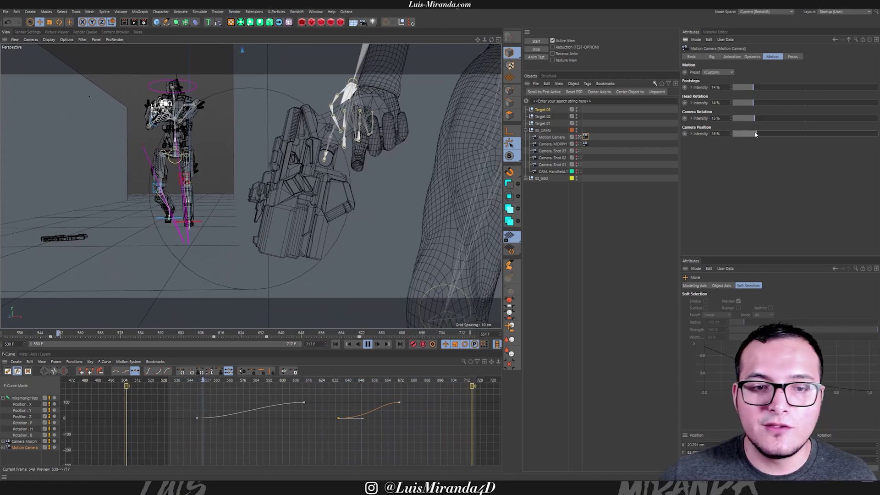